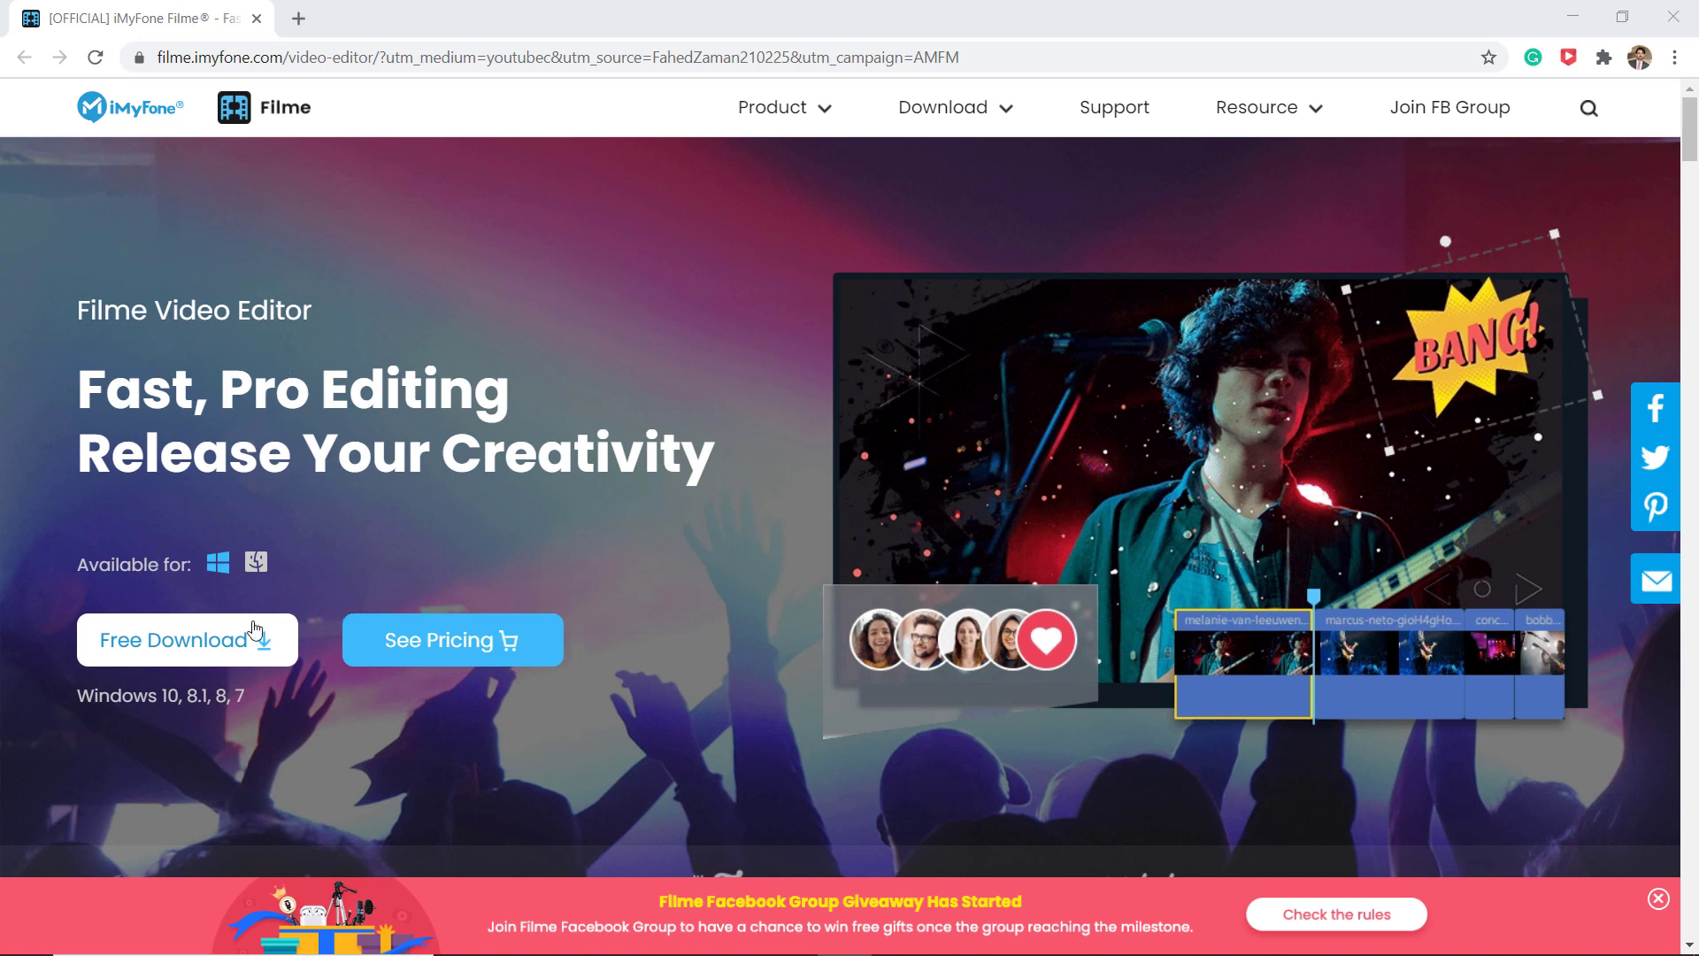
Step: Download the free Filme installer for Windows from the Chrome download page
{"action": "left_click", "coordinate": [235, 662]}
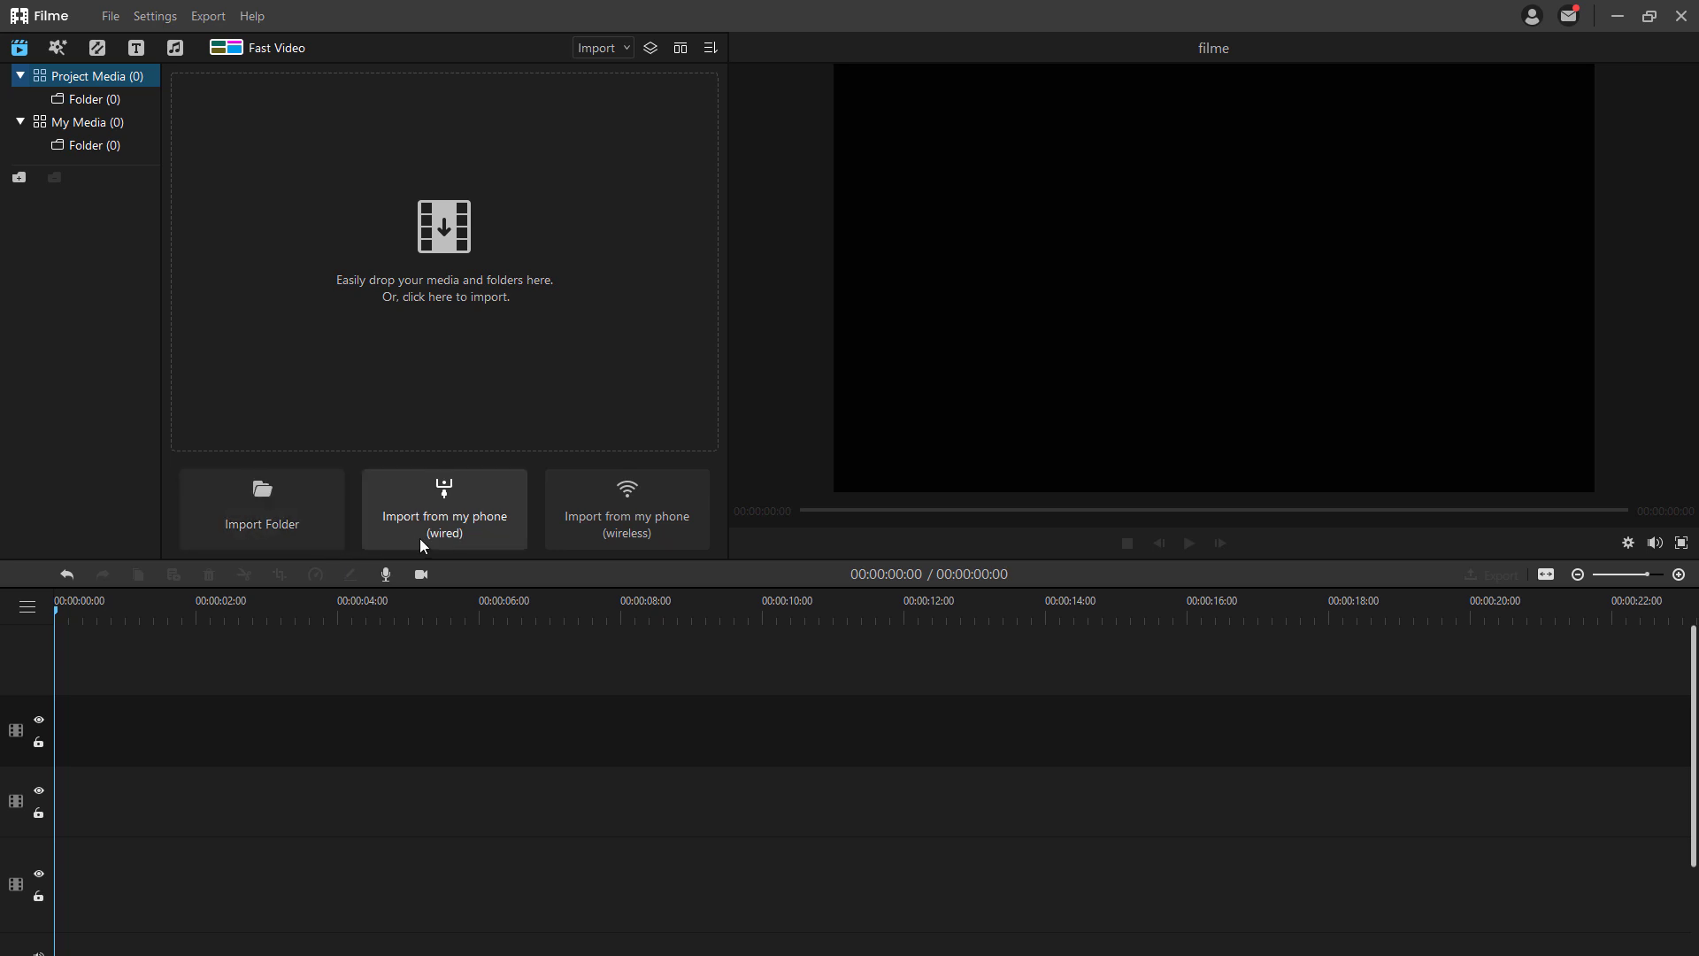
Step: Skip the wireless phone import and add production ID_4584890 from Downloads to Project Media
{"action": "left_click", "coordinate": [583, 548]}
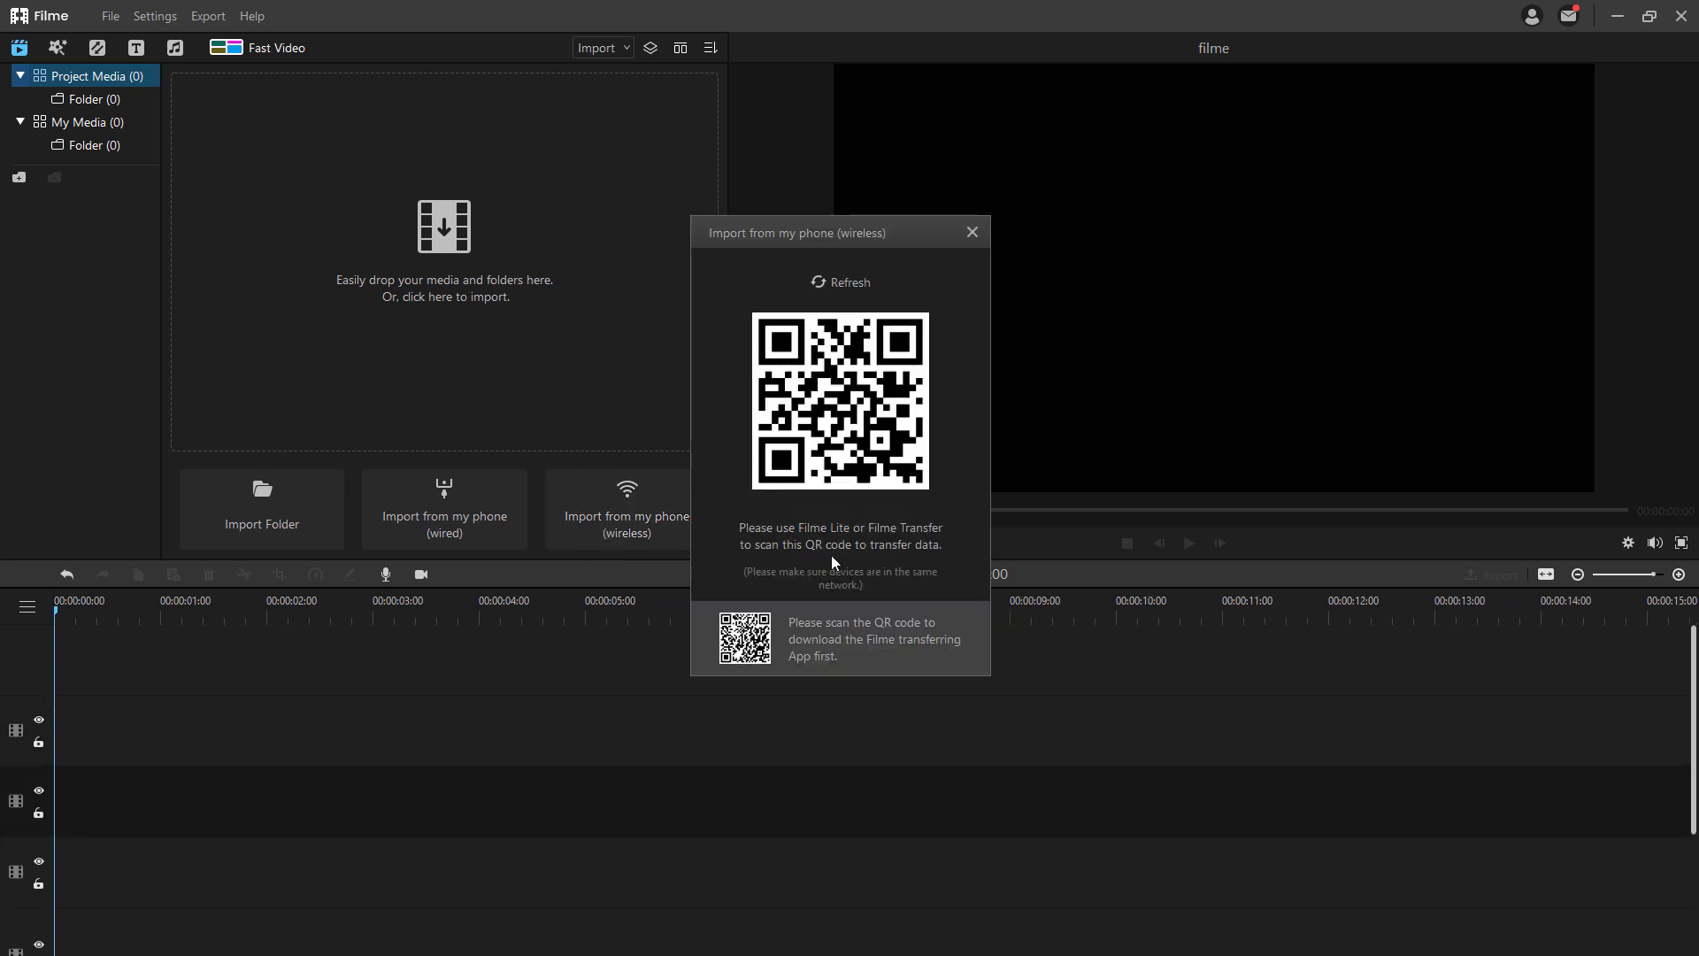
{"action": "left_click", "coordinate": [971, 233]}
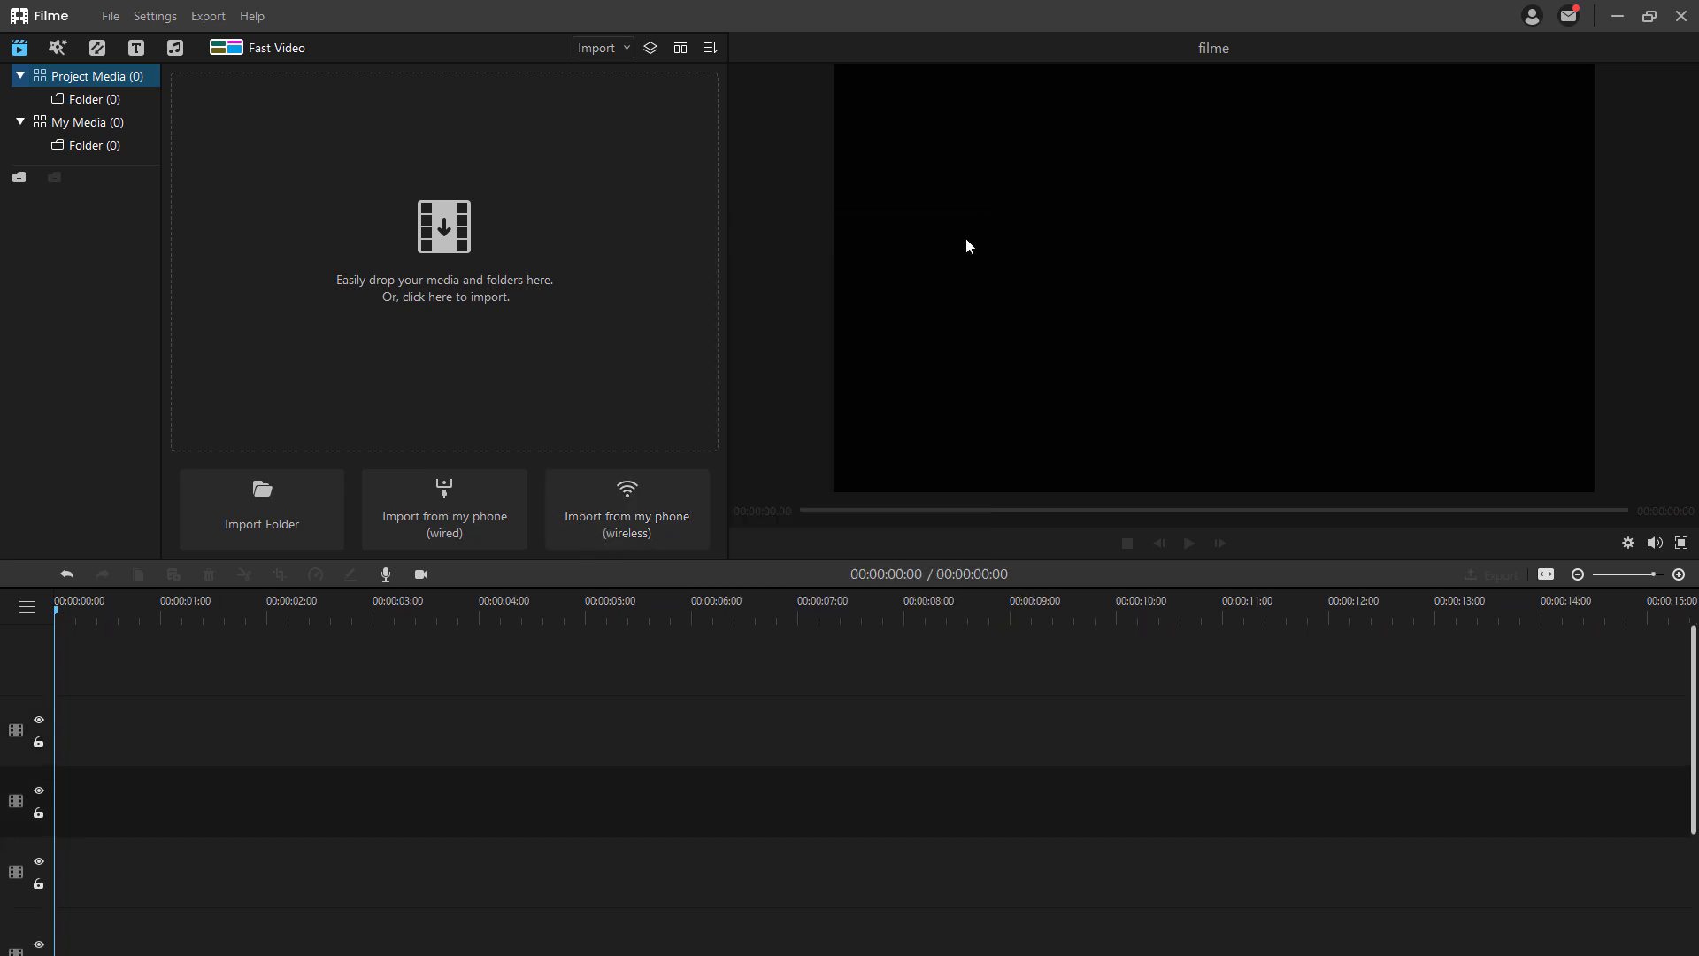
{"action": "left_click", "coordinate": [434, 330]}
{"action": "left_click", "coordinate": [268, 257]}
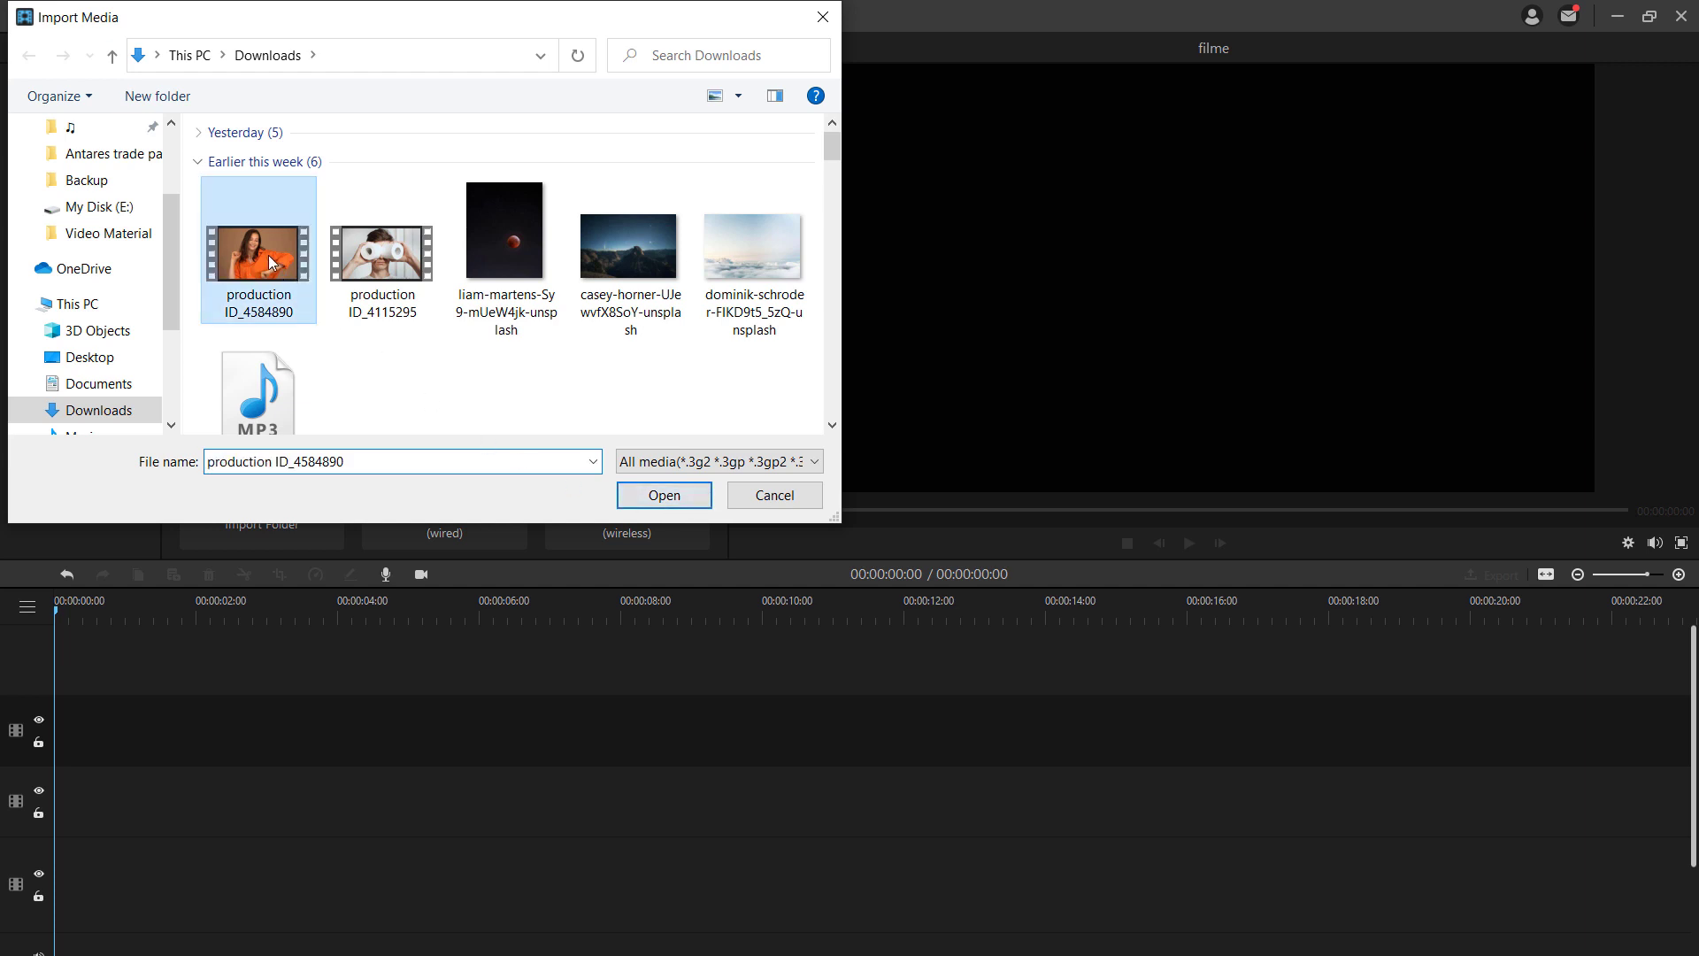
{"action": "left_click", "coordinate": [664, 496]}
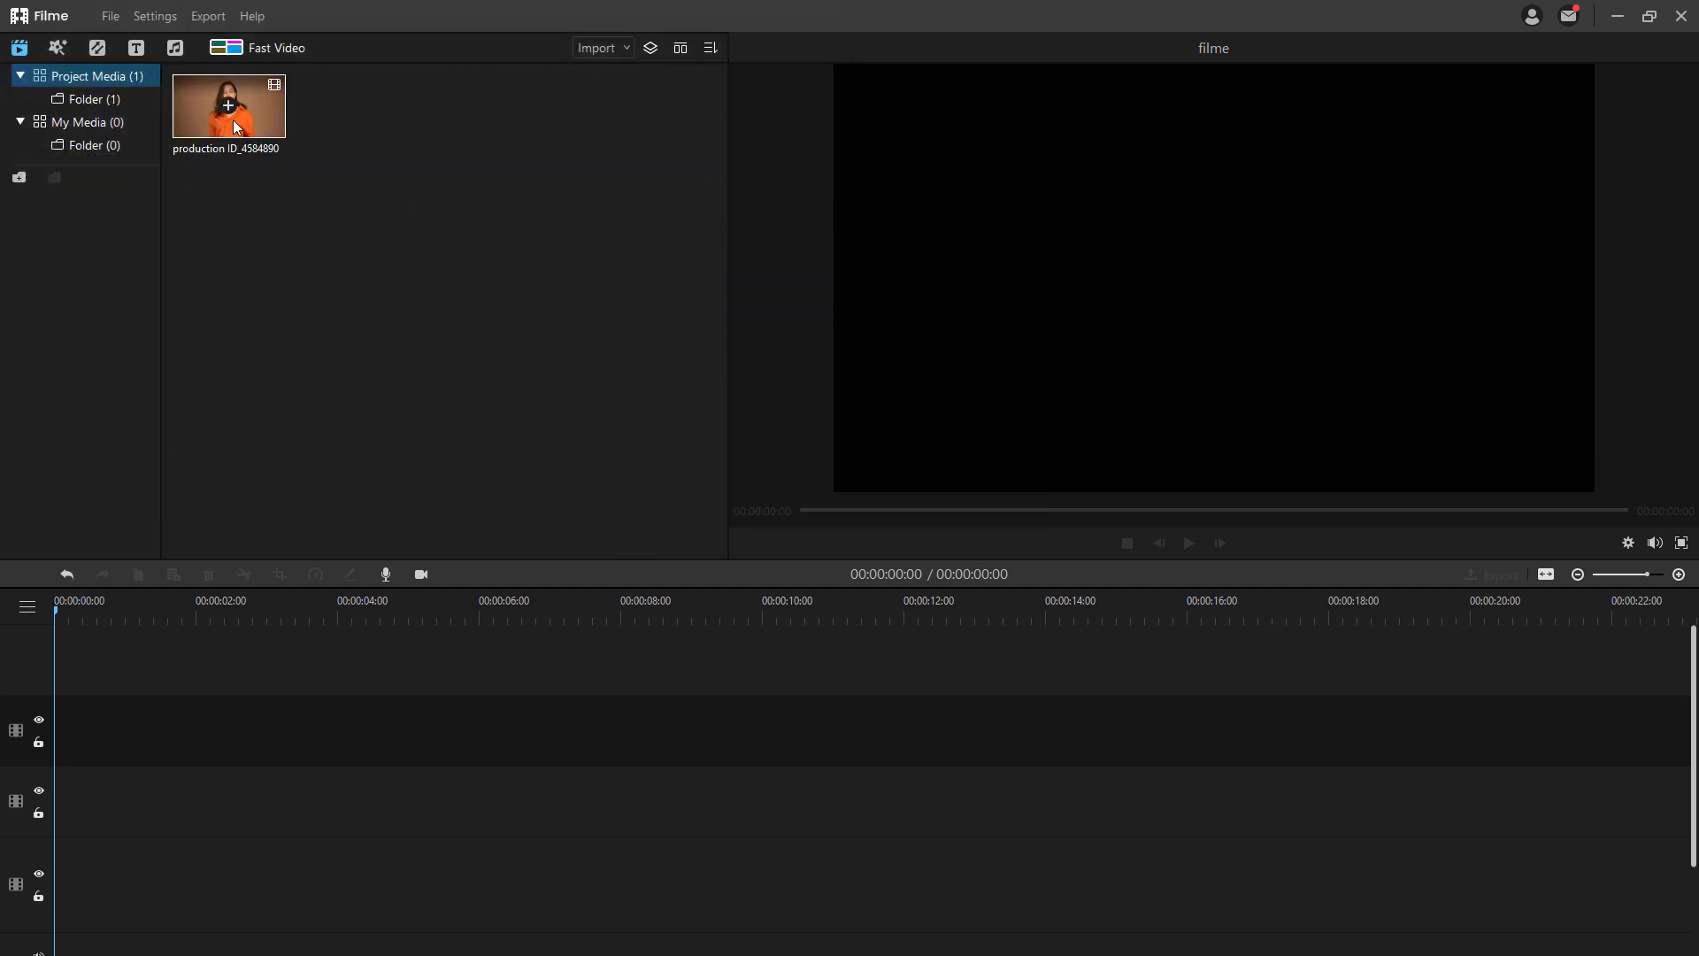
Step: Put production ID_4584890 on the first video track and crop it to 1179 x 663
{"action": "left_click_drag", "start_coordinate": [231, 120], "coordinate": [55, 735]}
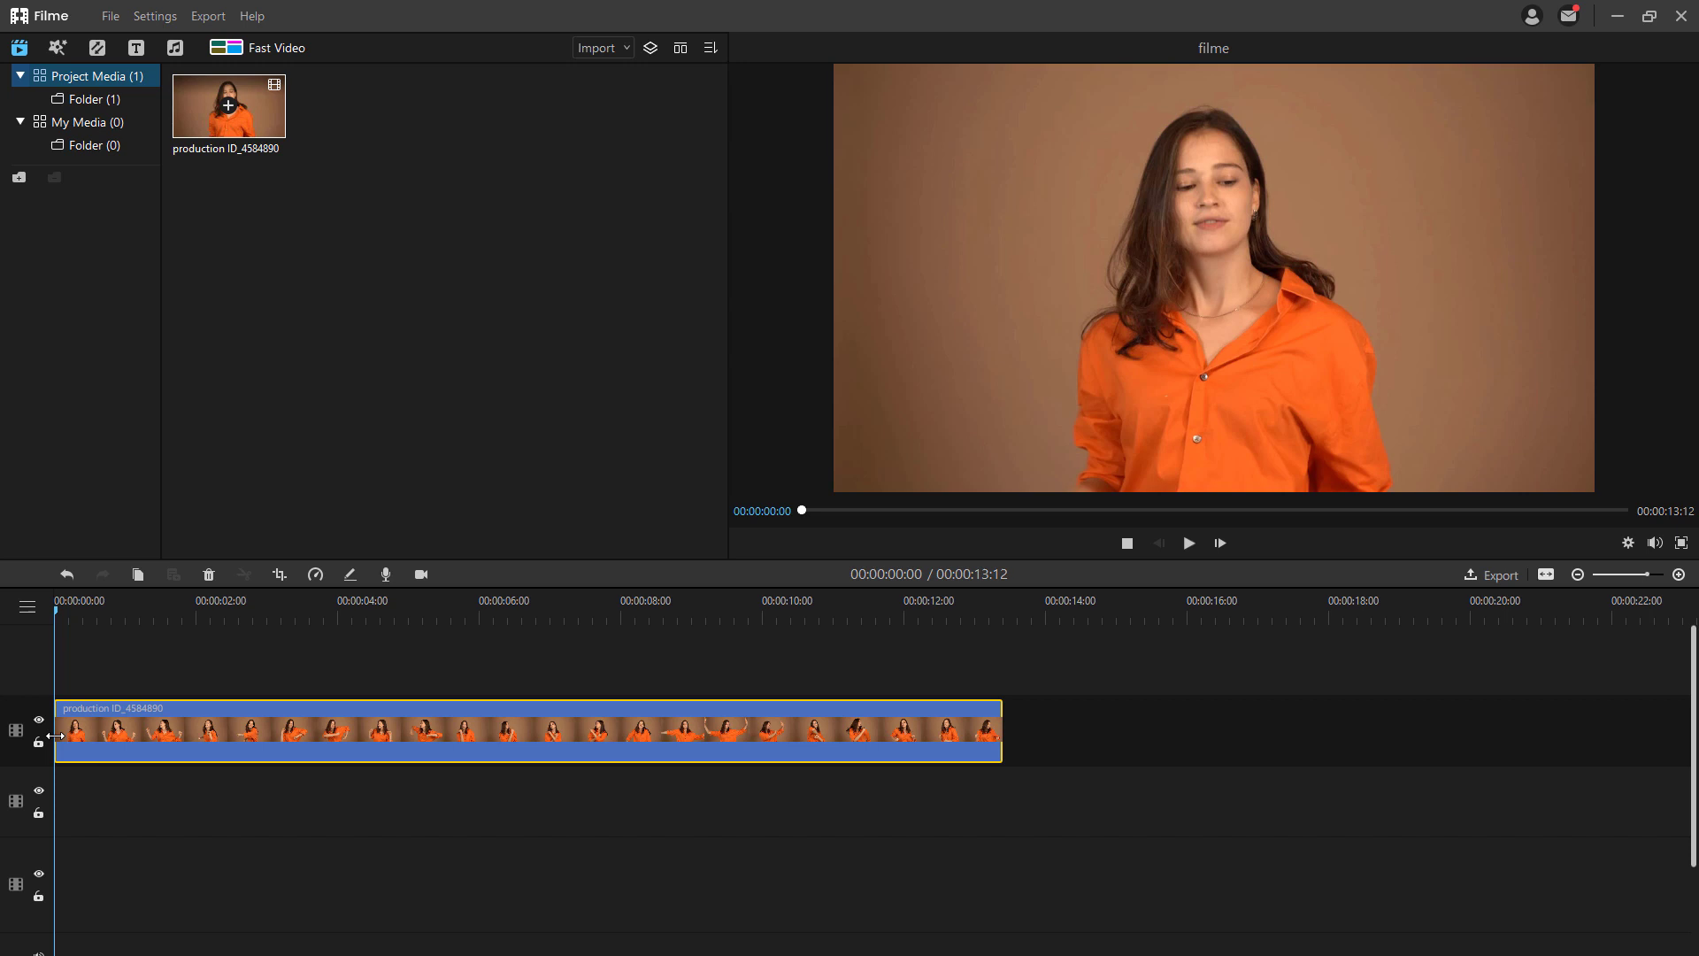
{"action": "left_click", "coordinate": [279, 576]}
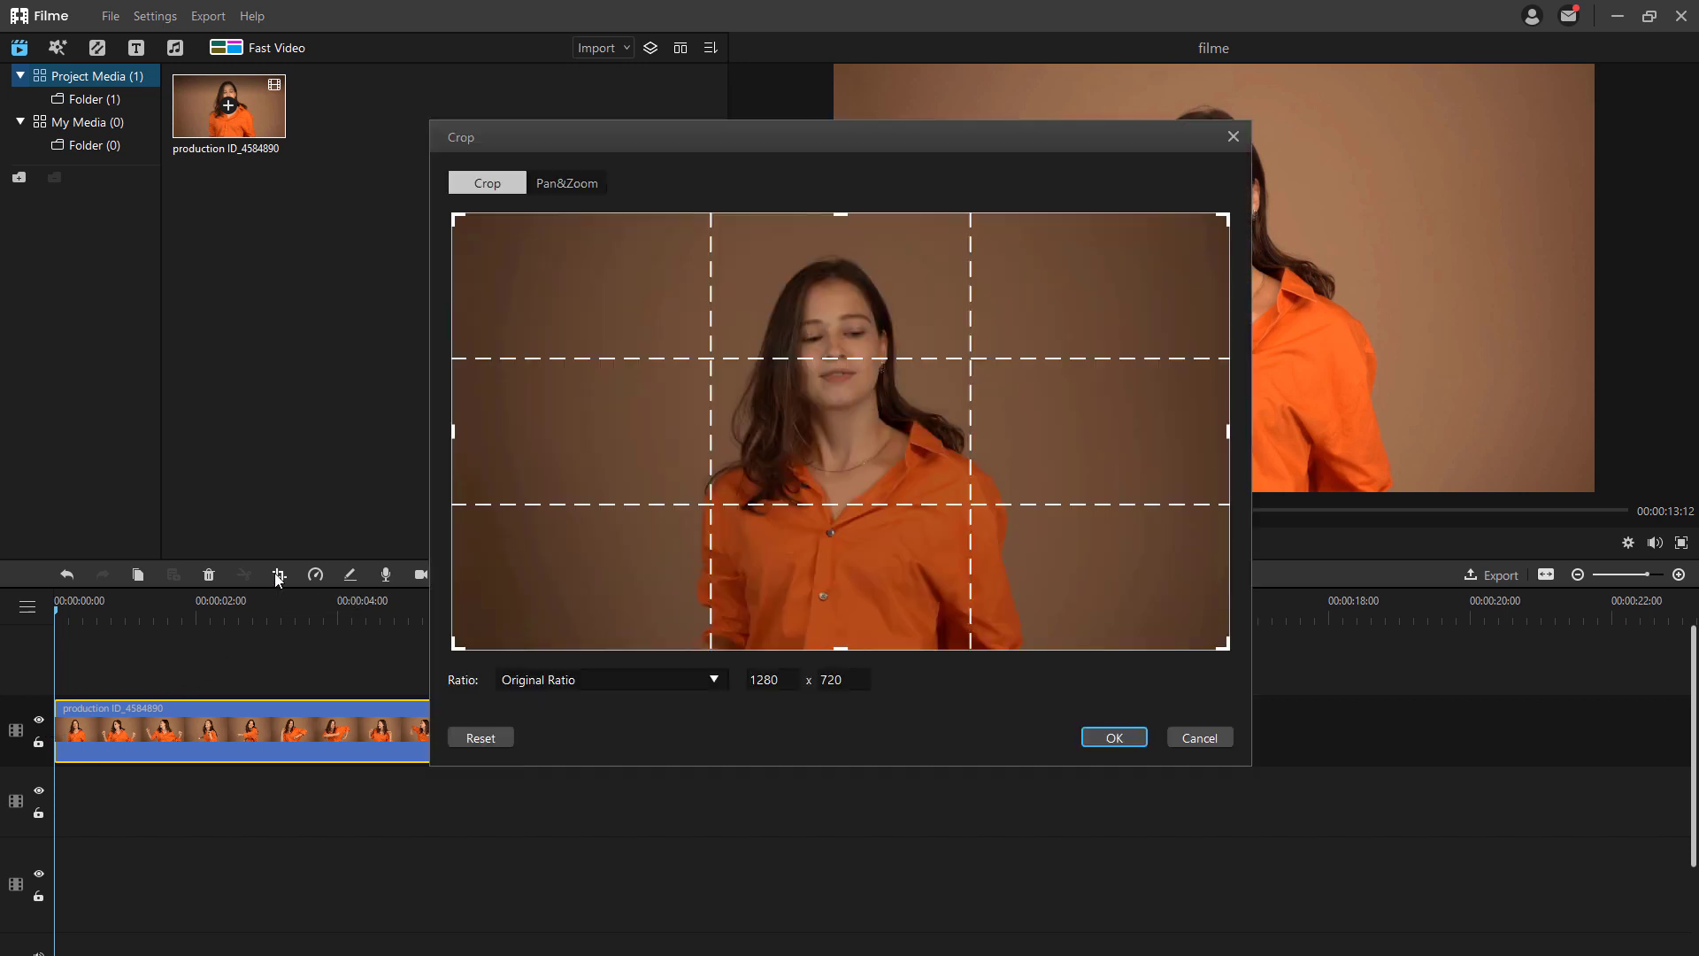
{"action": "left_click_drag", "start_coordinate": [454, 218], "coordinate": [485, 234]}
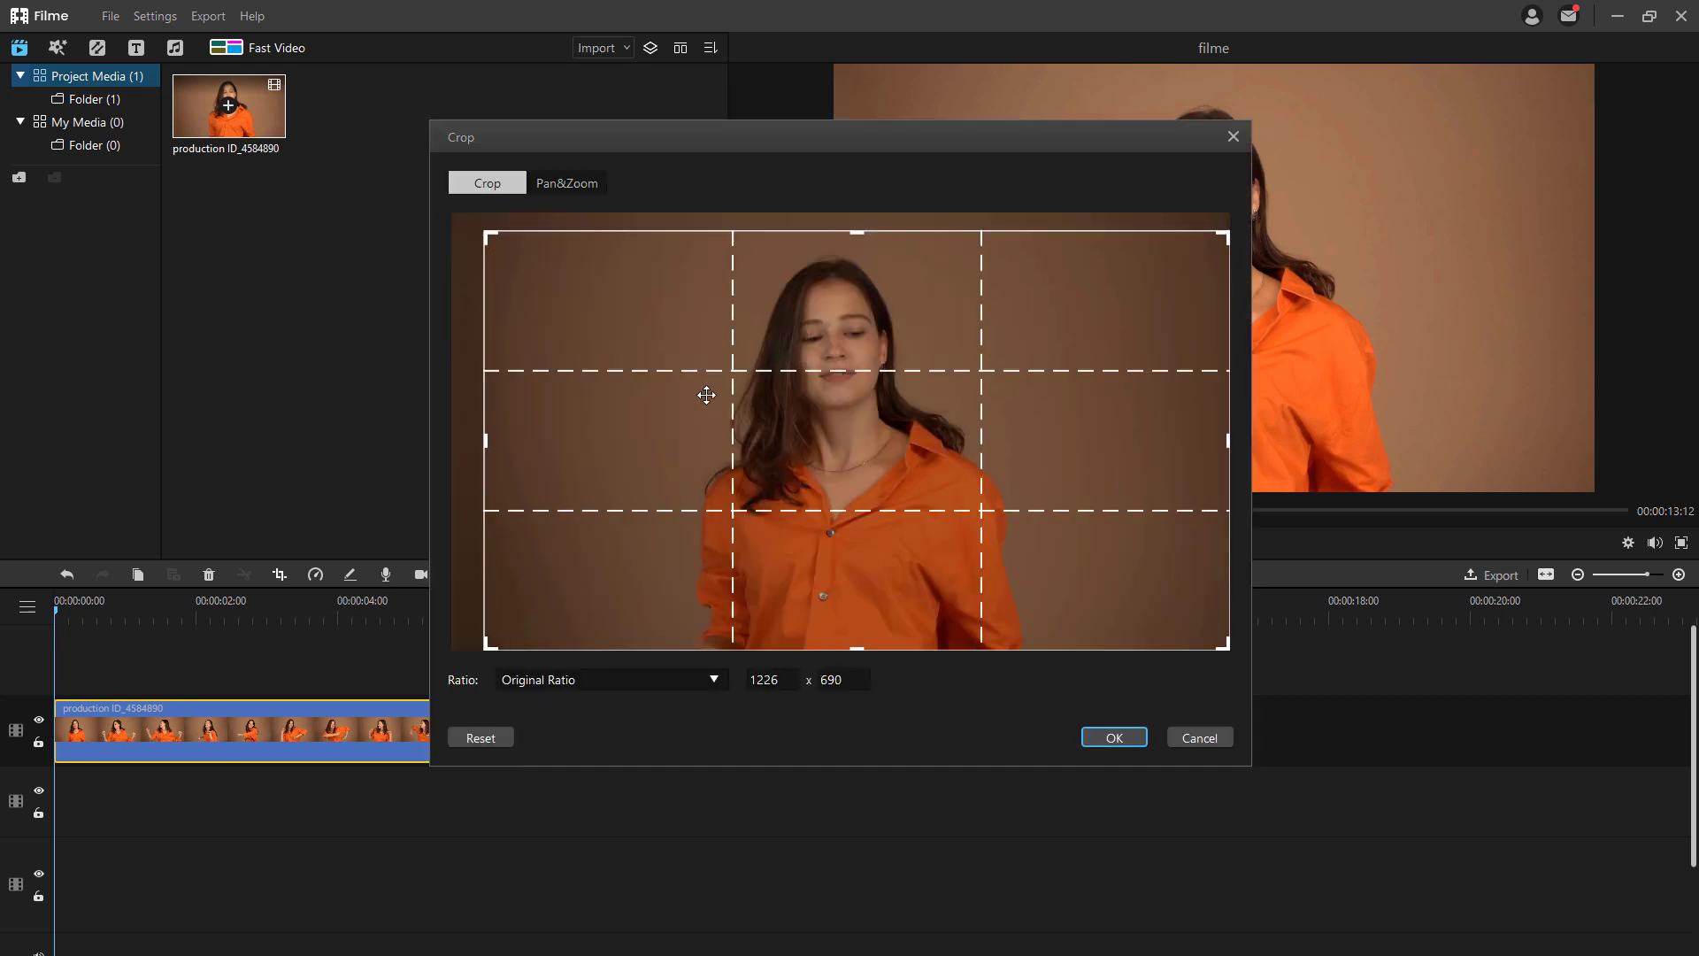
{"action": "left_click_drag", "start_coordinate": [1233, 662], "coordinate": [1201, 637]}
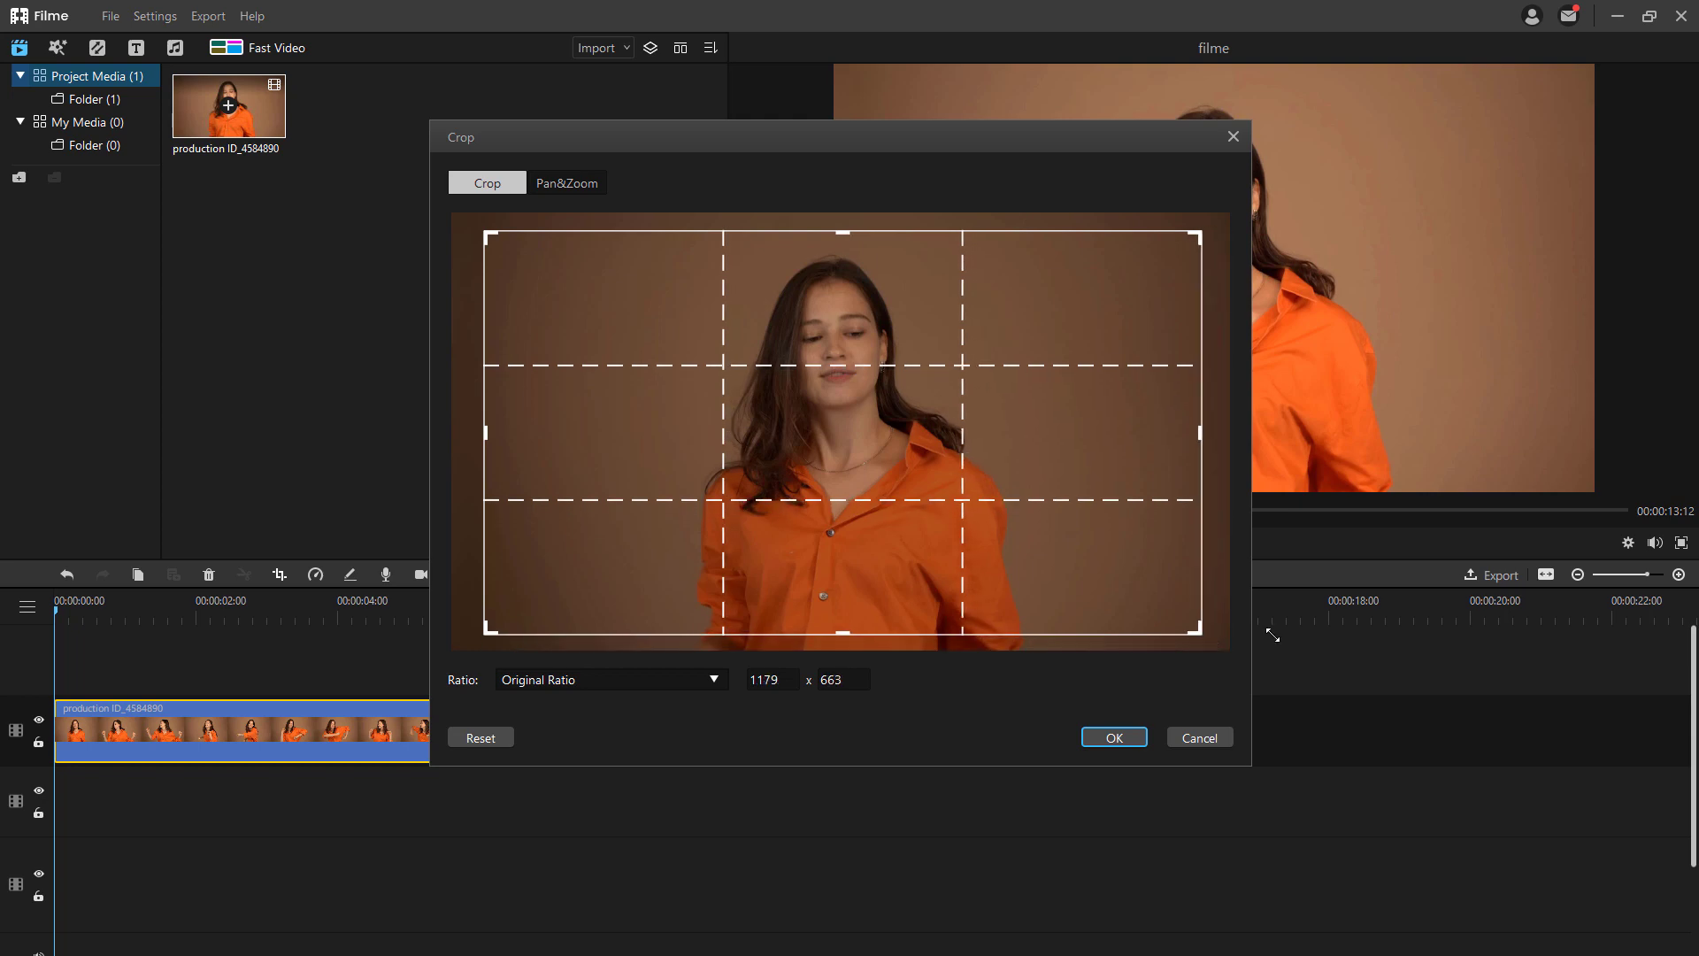
{"action": "left_click", "coordinate": [1114, 737]}
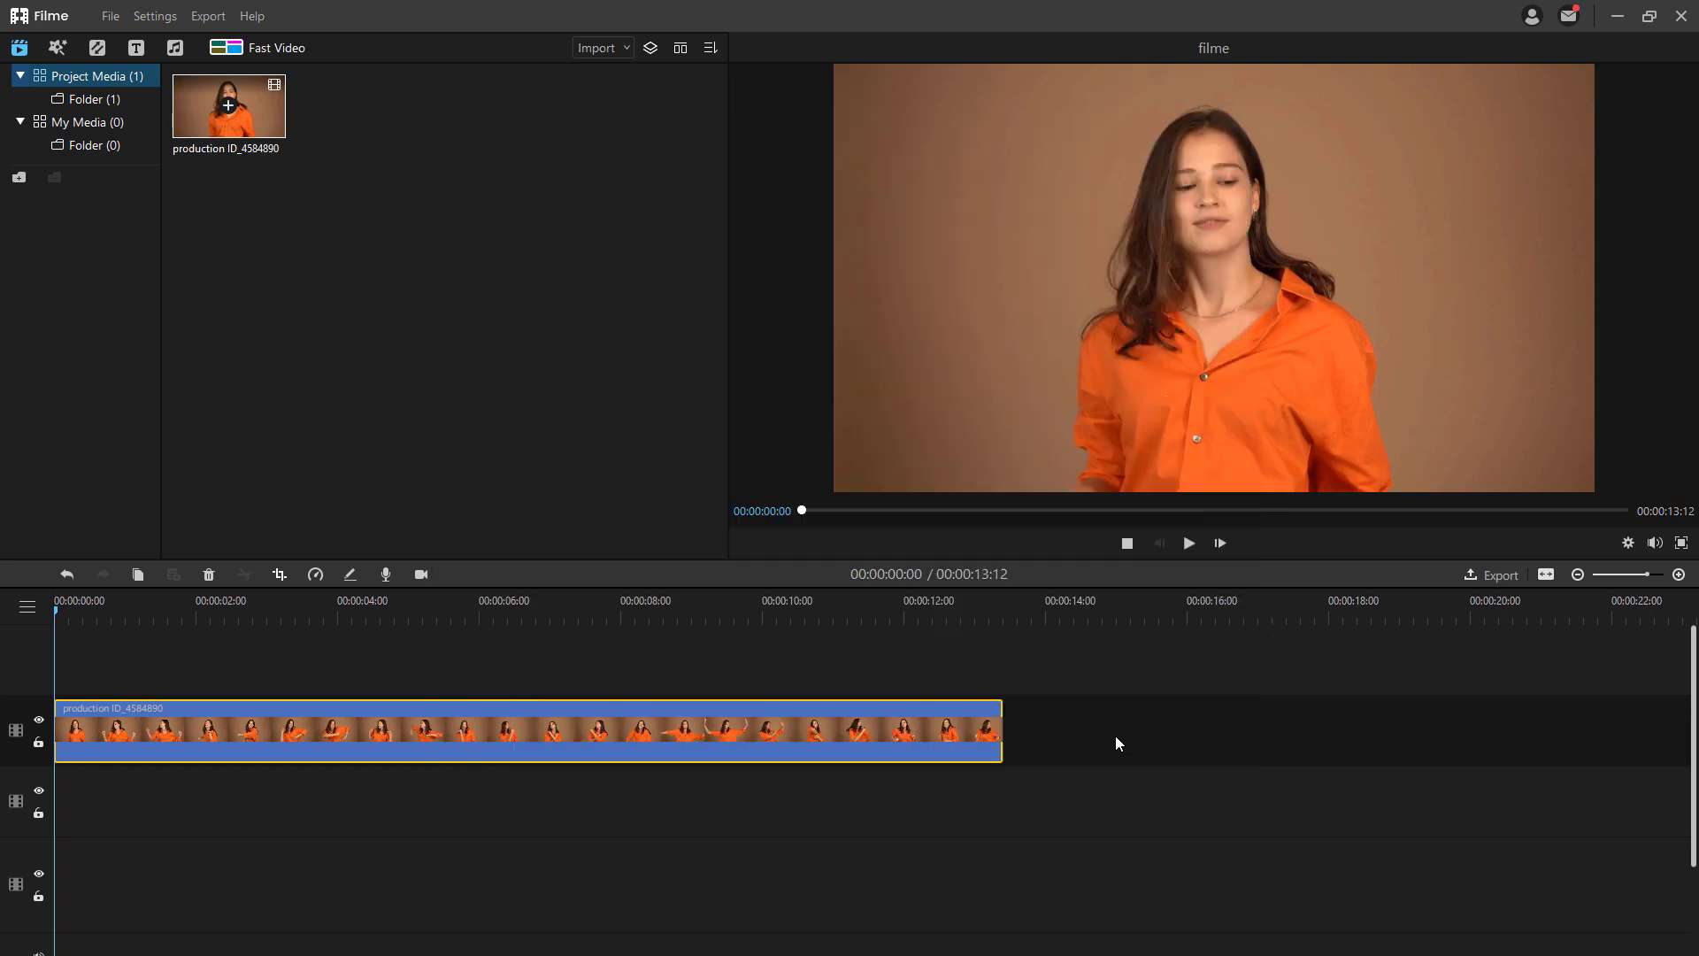
Step: Adjust the clip's playback speed in Speed Settings and confirm it
{"action": "left_click", "coordinate": [316, 576]}
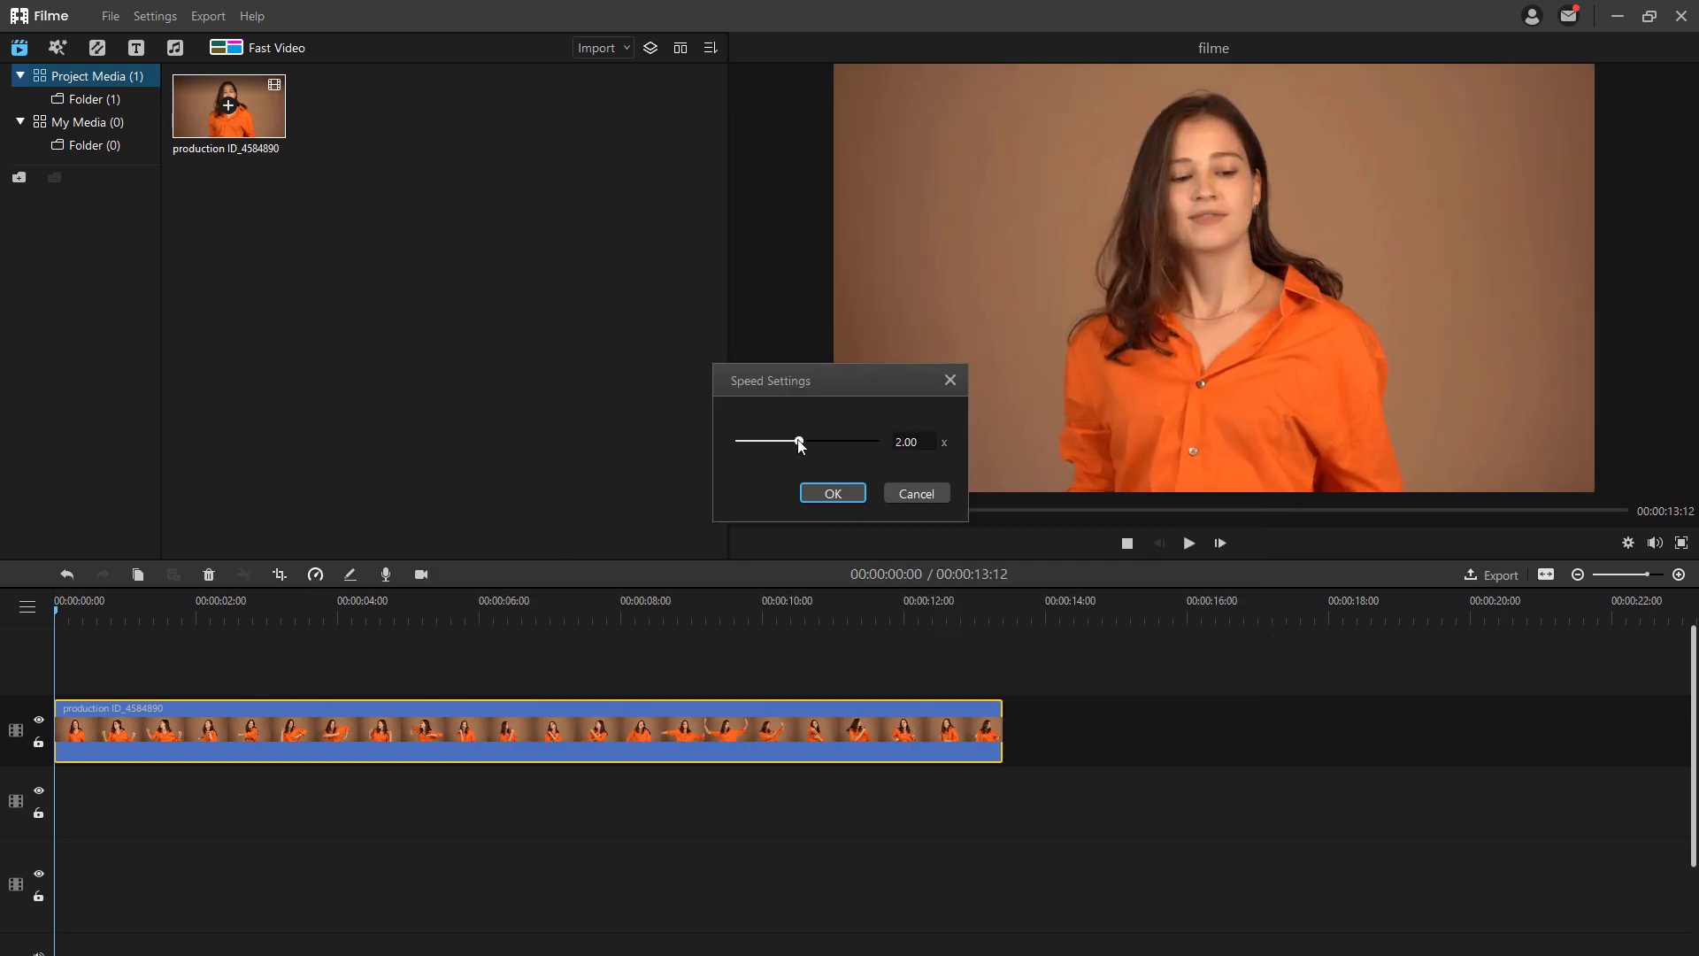
{"action": "left_click_drag", "start_coordinate": [798, 439], "coordinate": [792, 441]}
{"action": "left_click", "coordinate": [833, 493]}
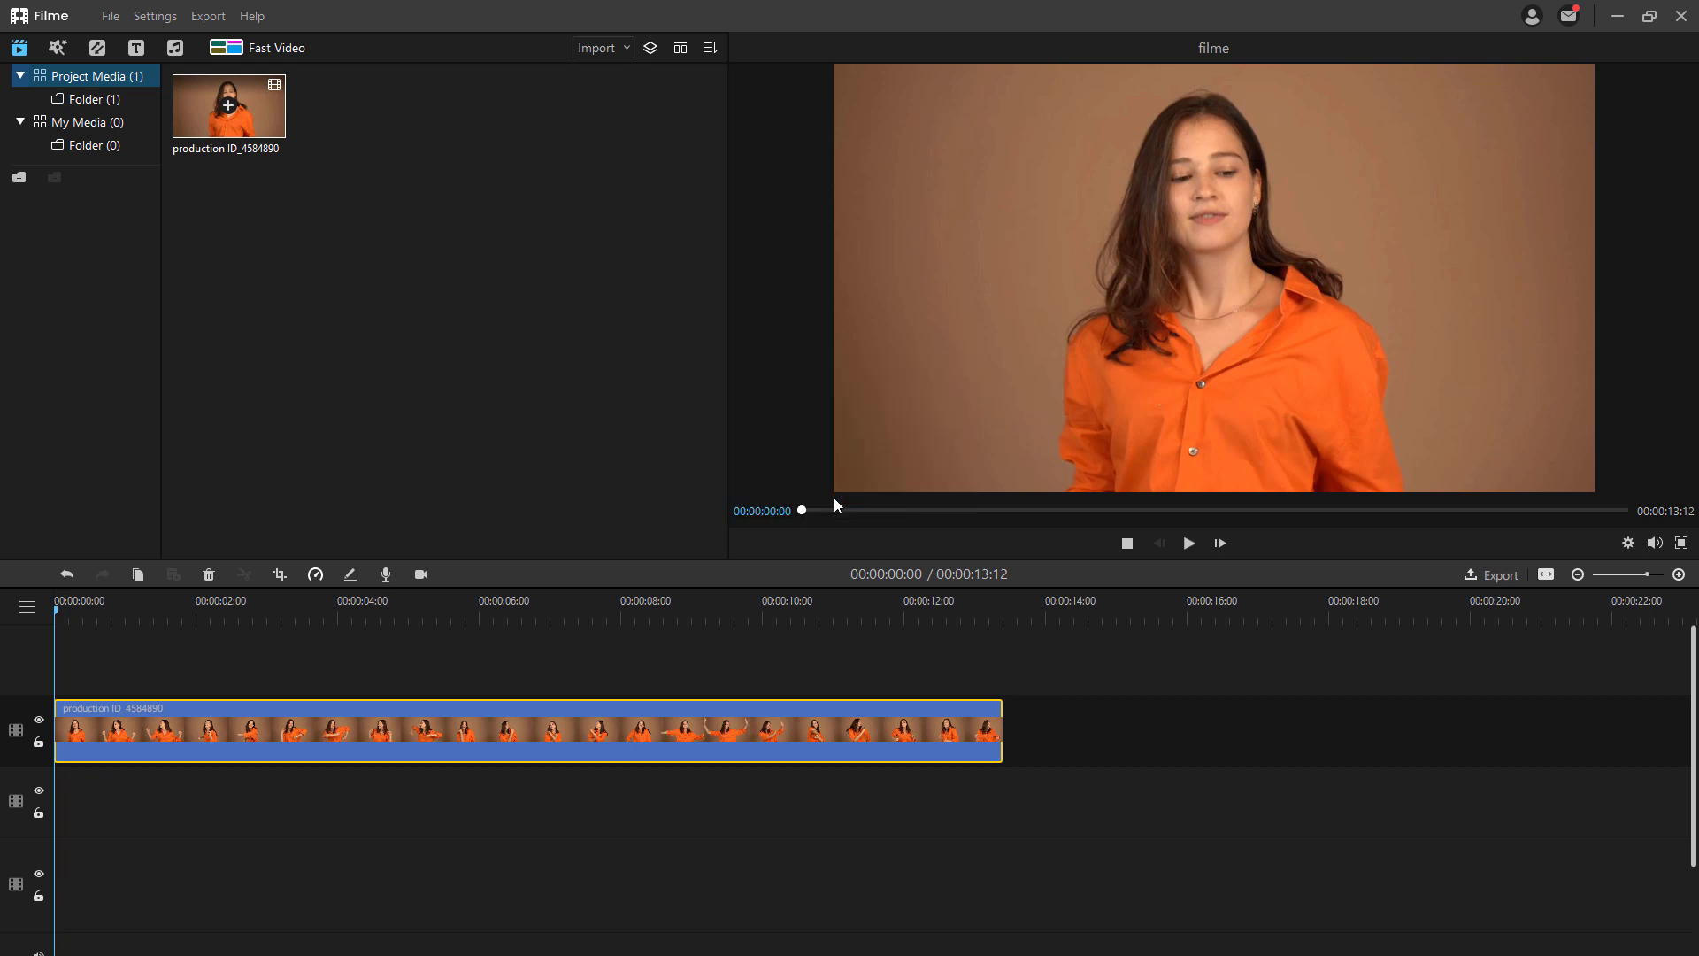
Step: Raise the clip's brightness to 7 and contrast to 2, and apply
{"action": "double_click", "coordinate": [724, 733]}
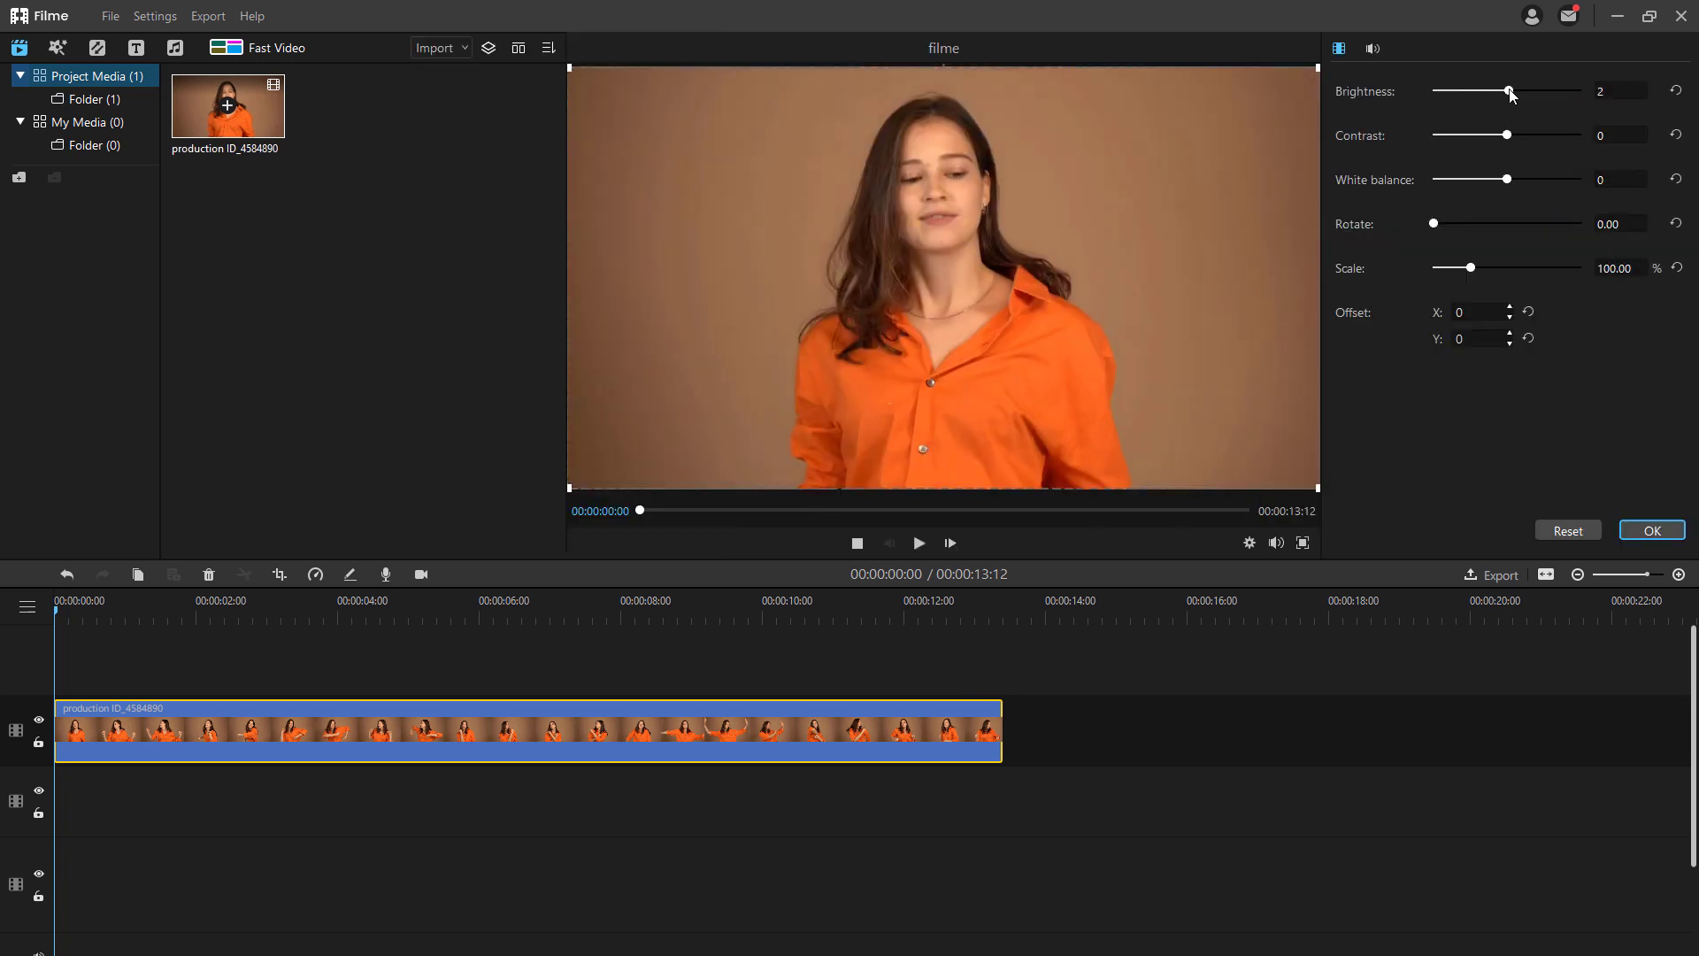
{"action": "left_click_drag", "start_coordinate": [1510, 96], "coordinate": [1515, 95]}
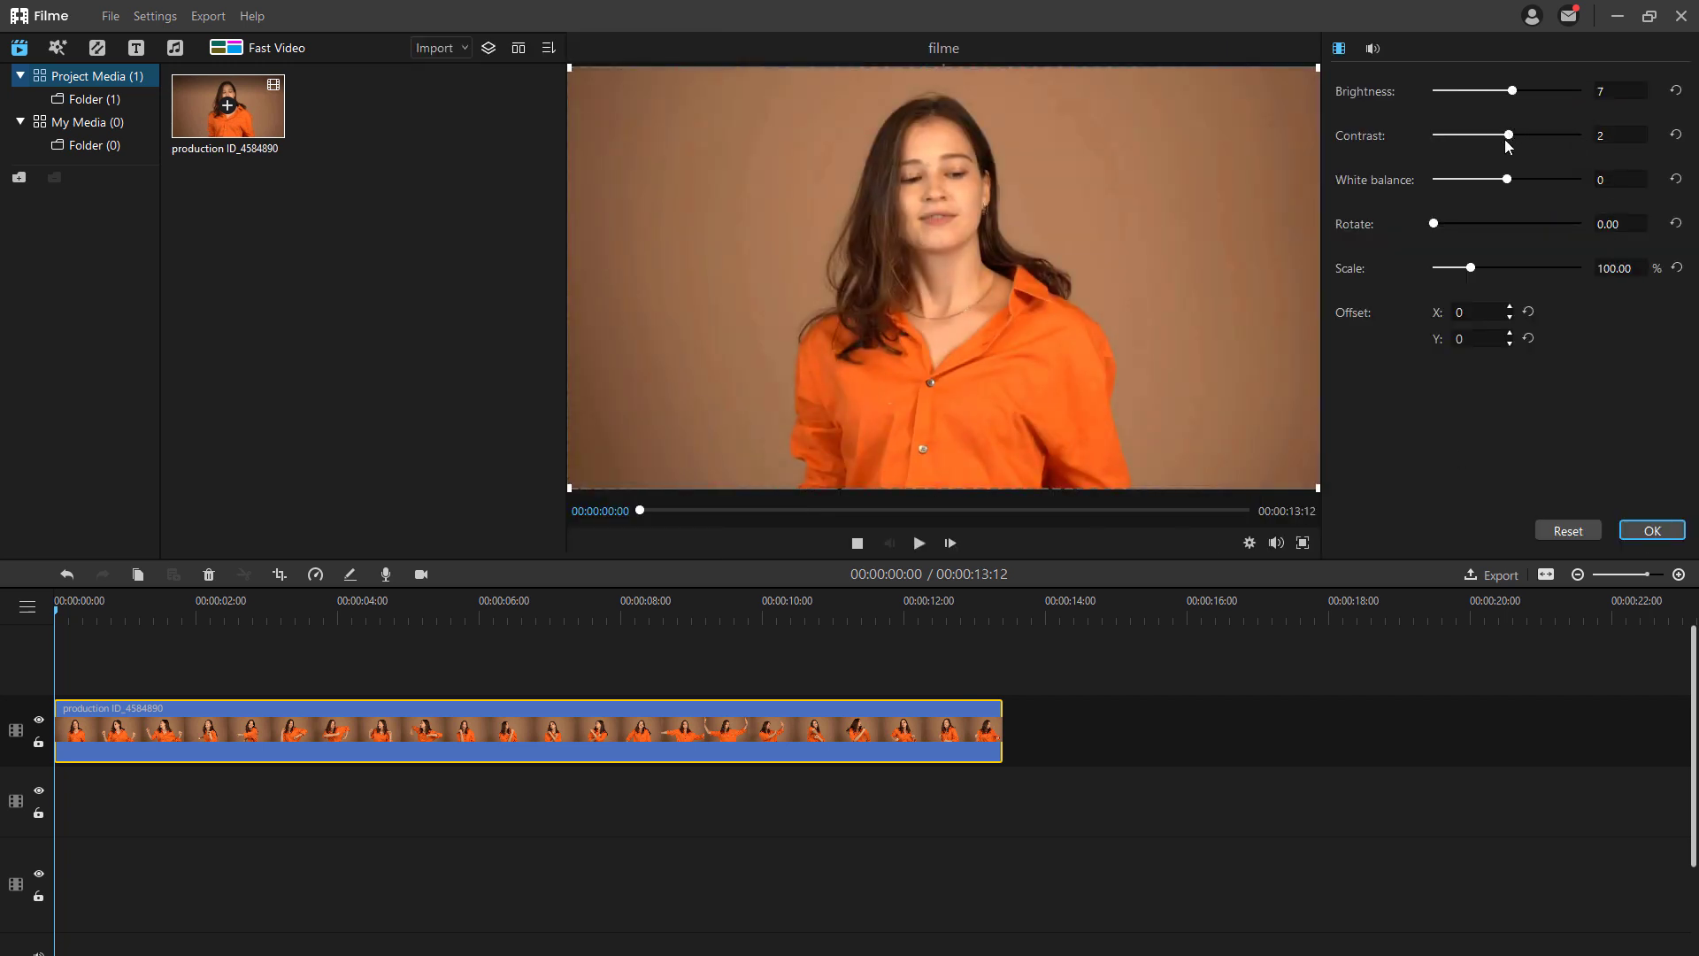
{"action": "left_click", "coordinate": [1624, 530]}
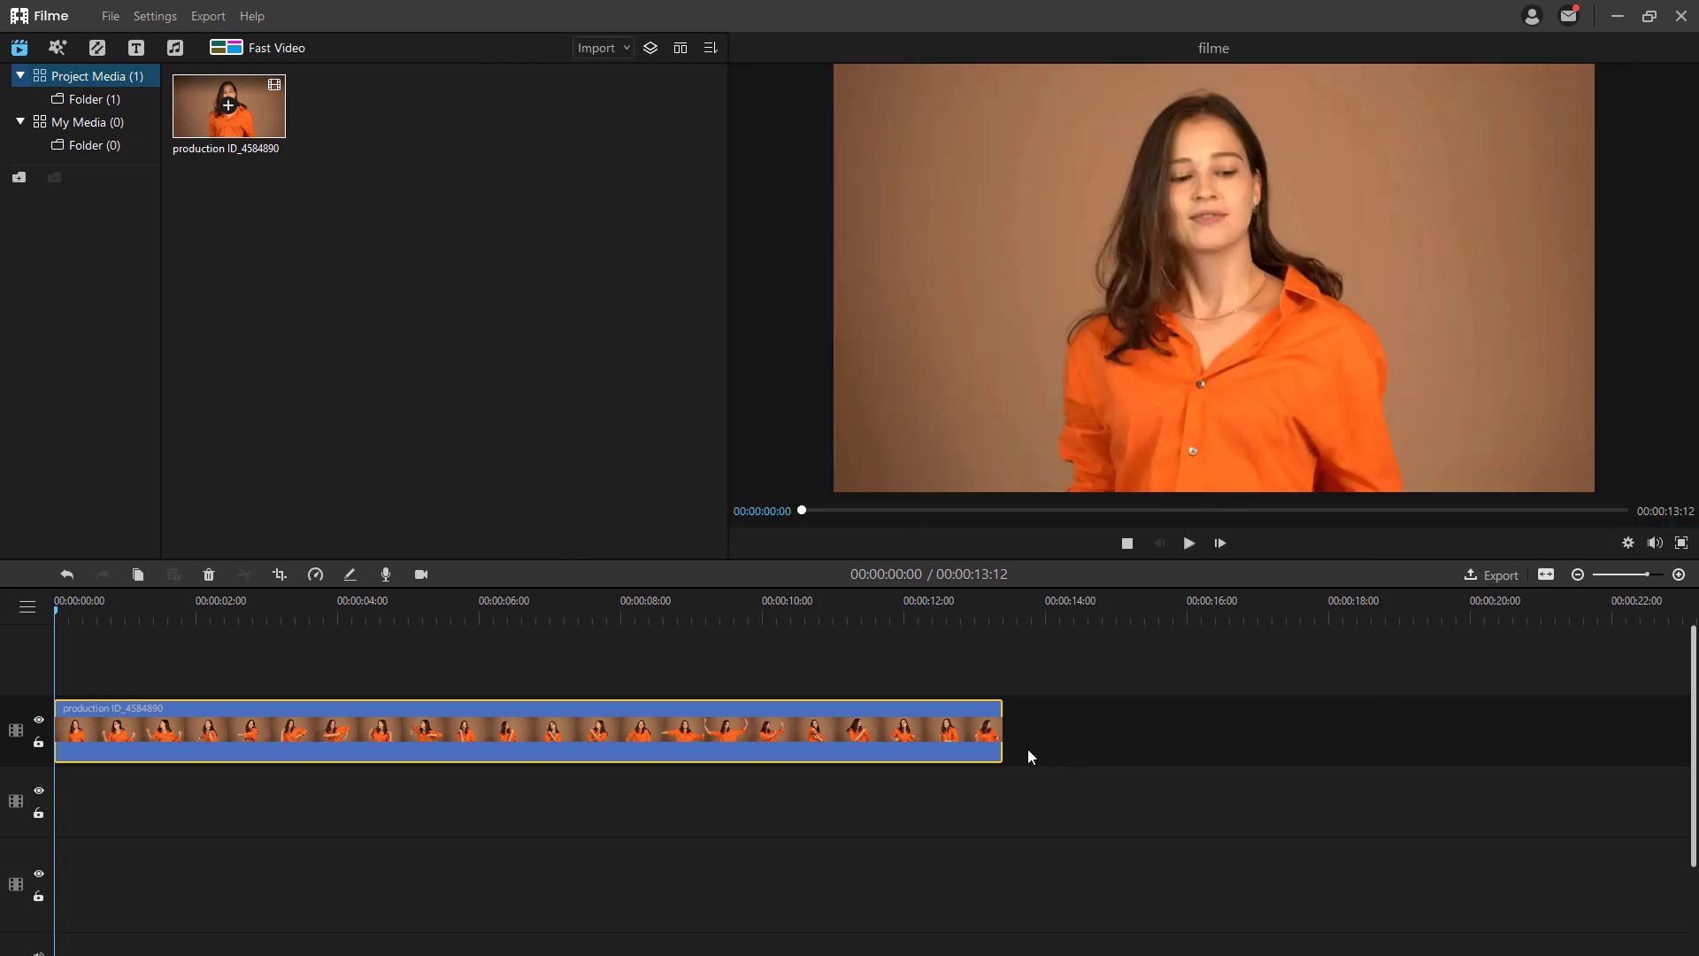
Step: Trim the clip's end and start so it runs 00:00:03:16, keeping the dancing
{"action": "left_click_drag", "start_coordinate": [1000, 725], "coordinate": [363, 712]}
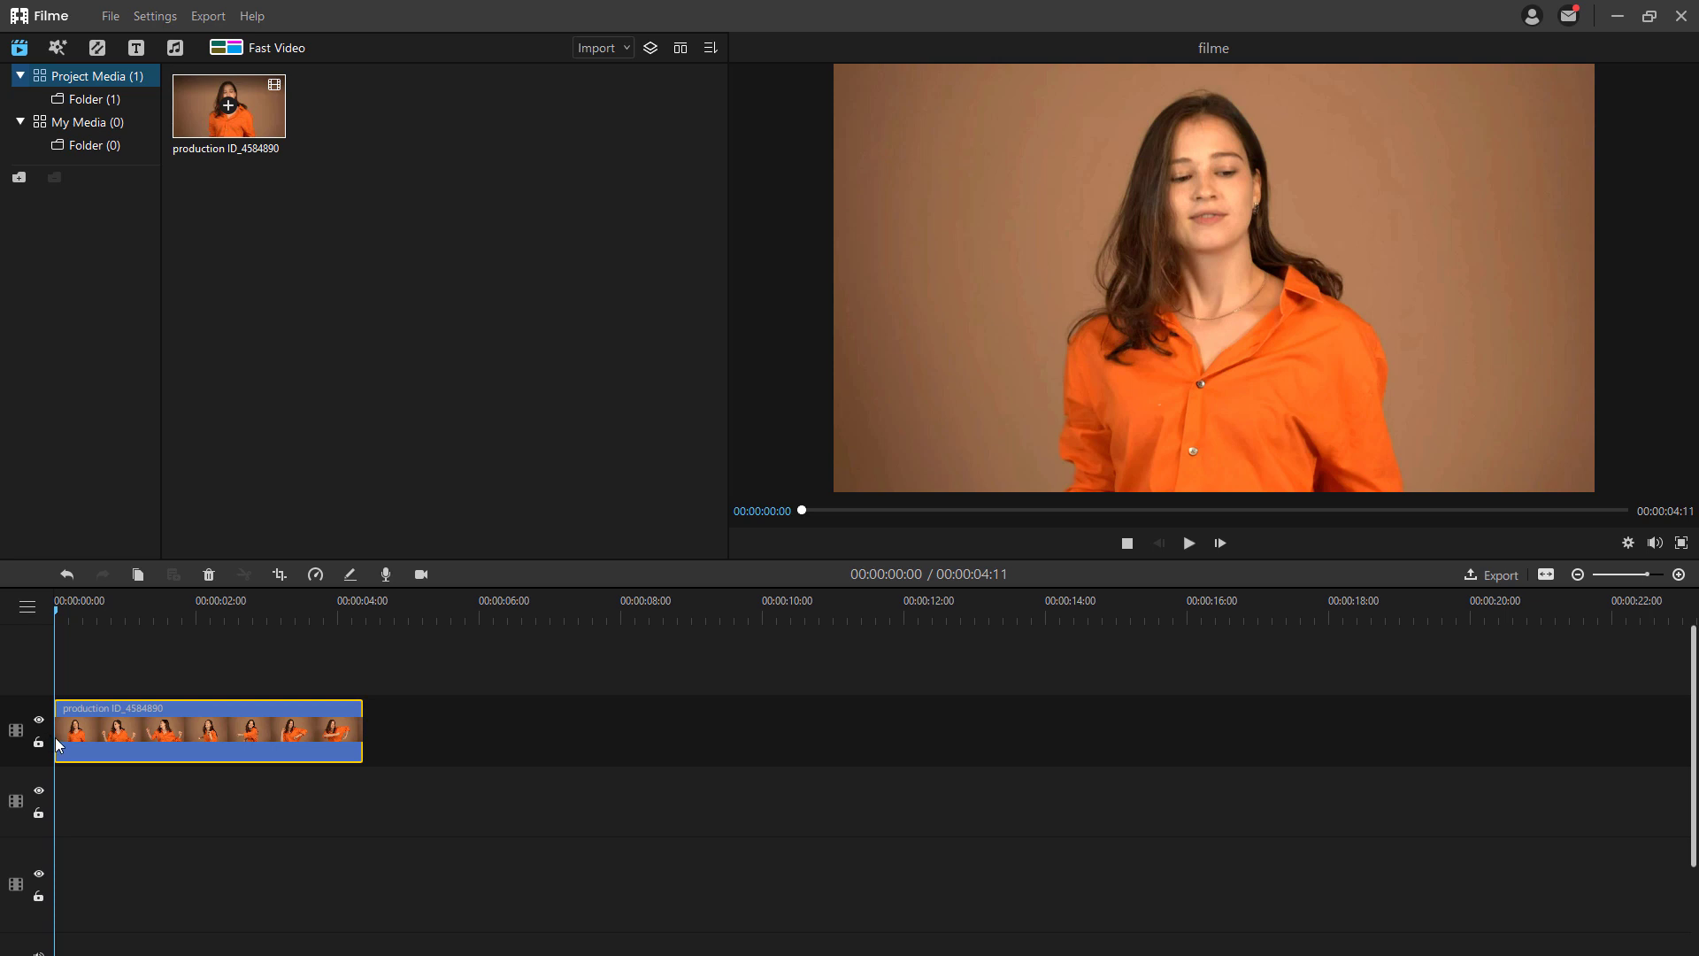
{"action": "left_click_drag", "start_coordinate": [55, 740], "coordinate": [93, 741]}
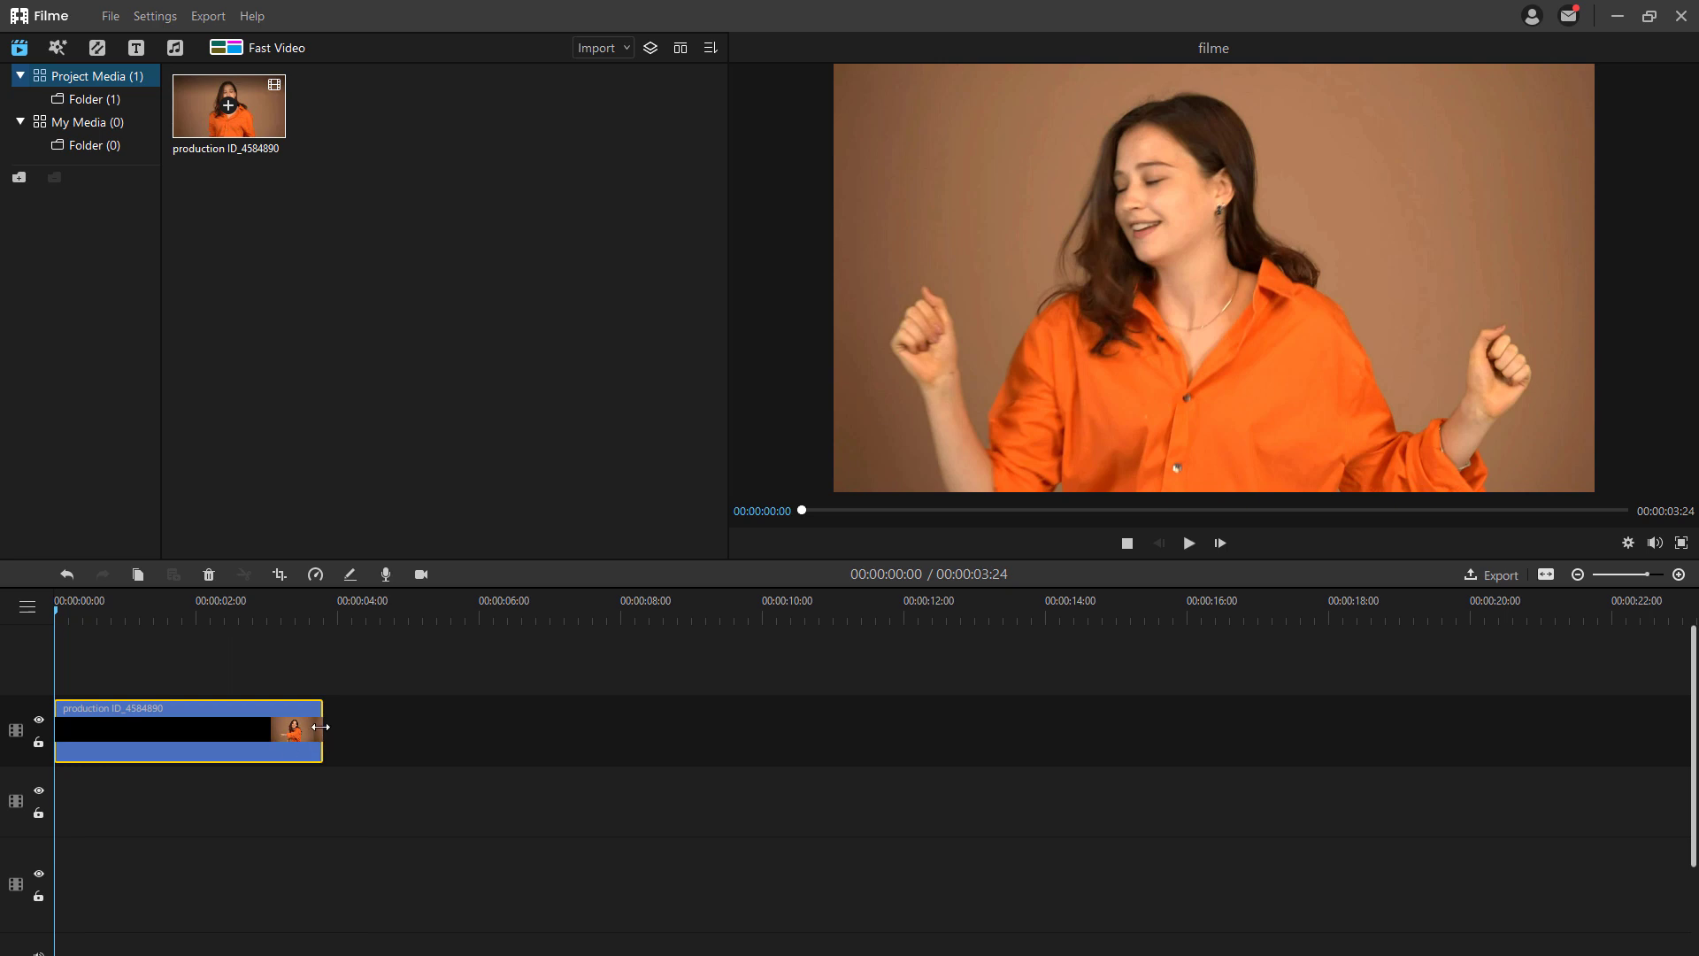
{"action": "left_click_drag", "start_coordinate": [325, 730], "coordinate": [313, 729]}
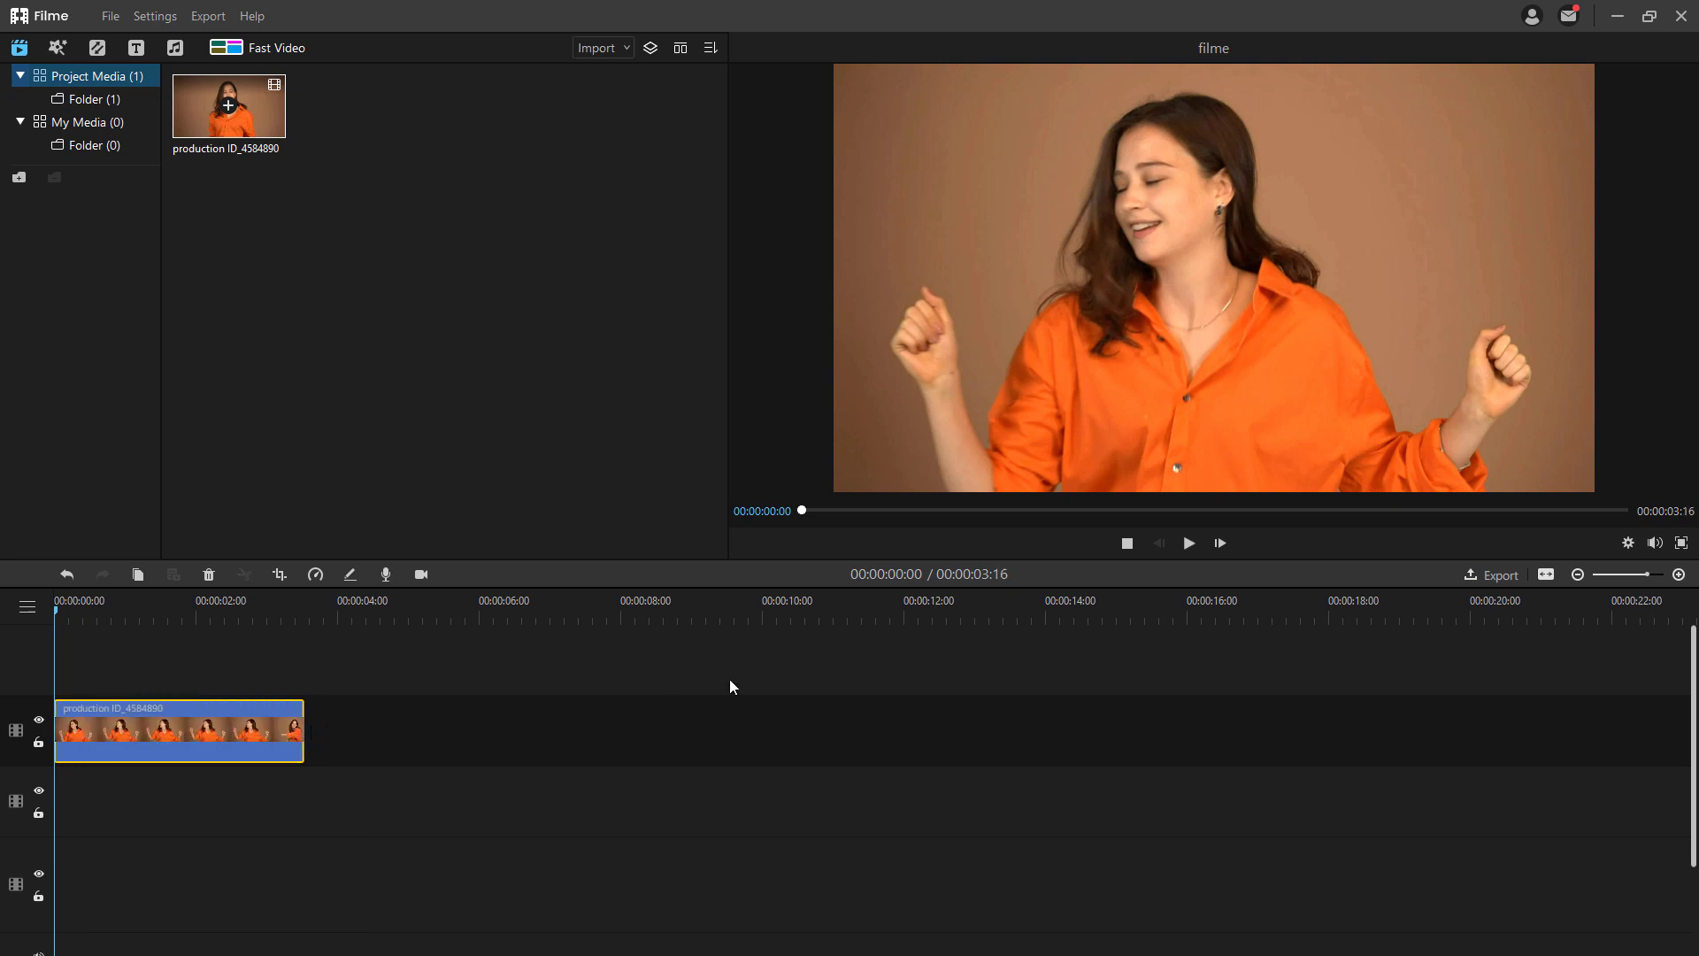
{"action": "left_click", "coordinate": [1678, 574]}
{"action": "left_click", "coordinate": [1678, 575]}
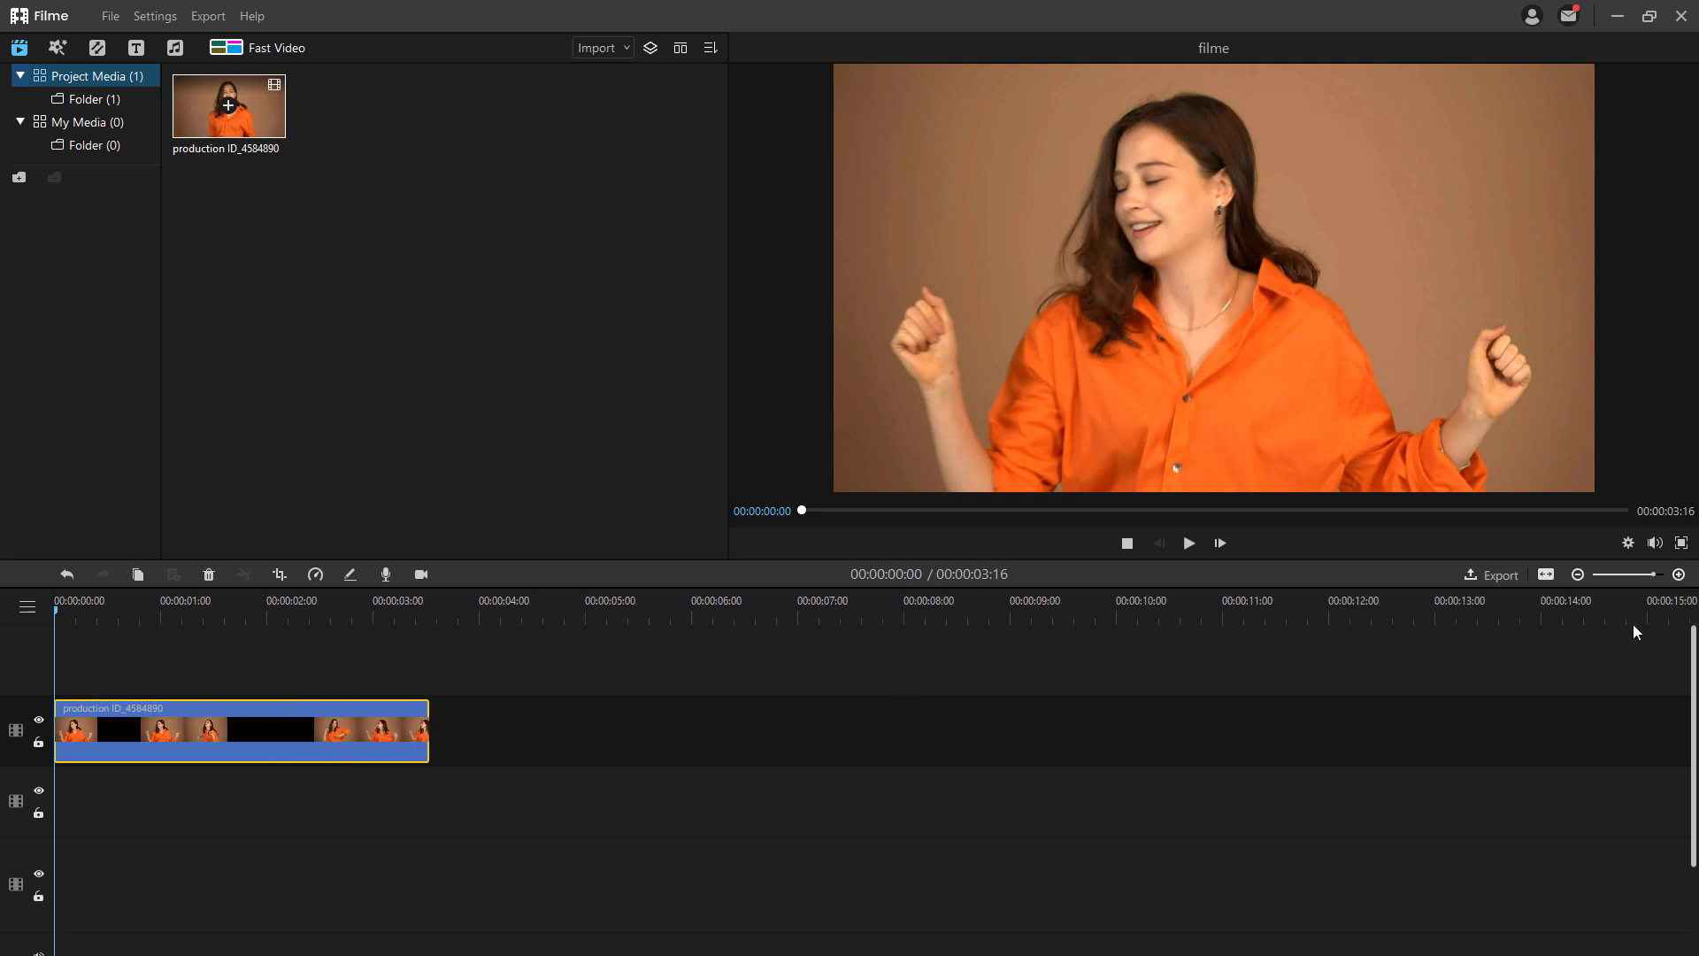
{"action": "left_click", "coordinate": [56, 47]}
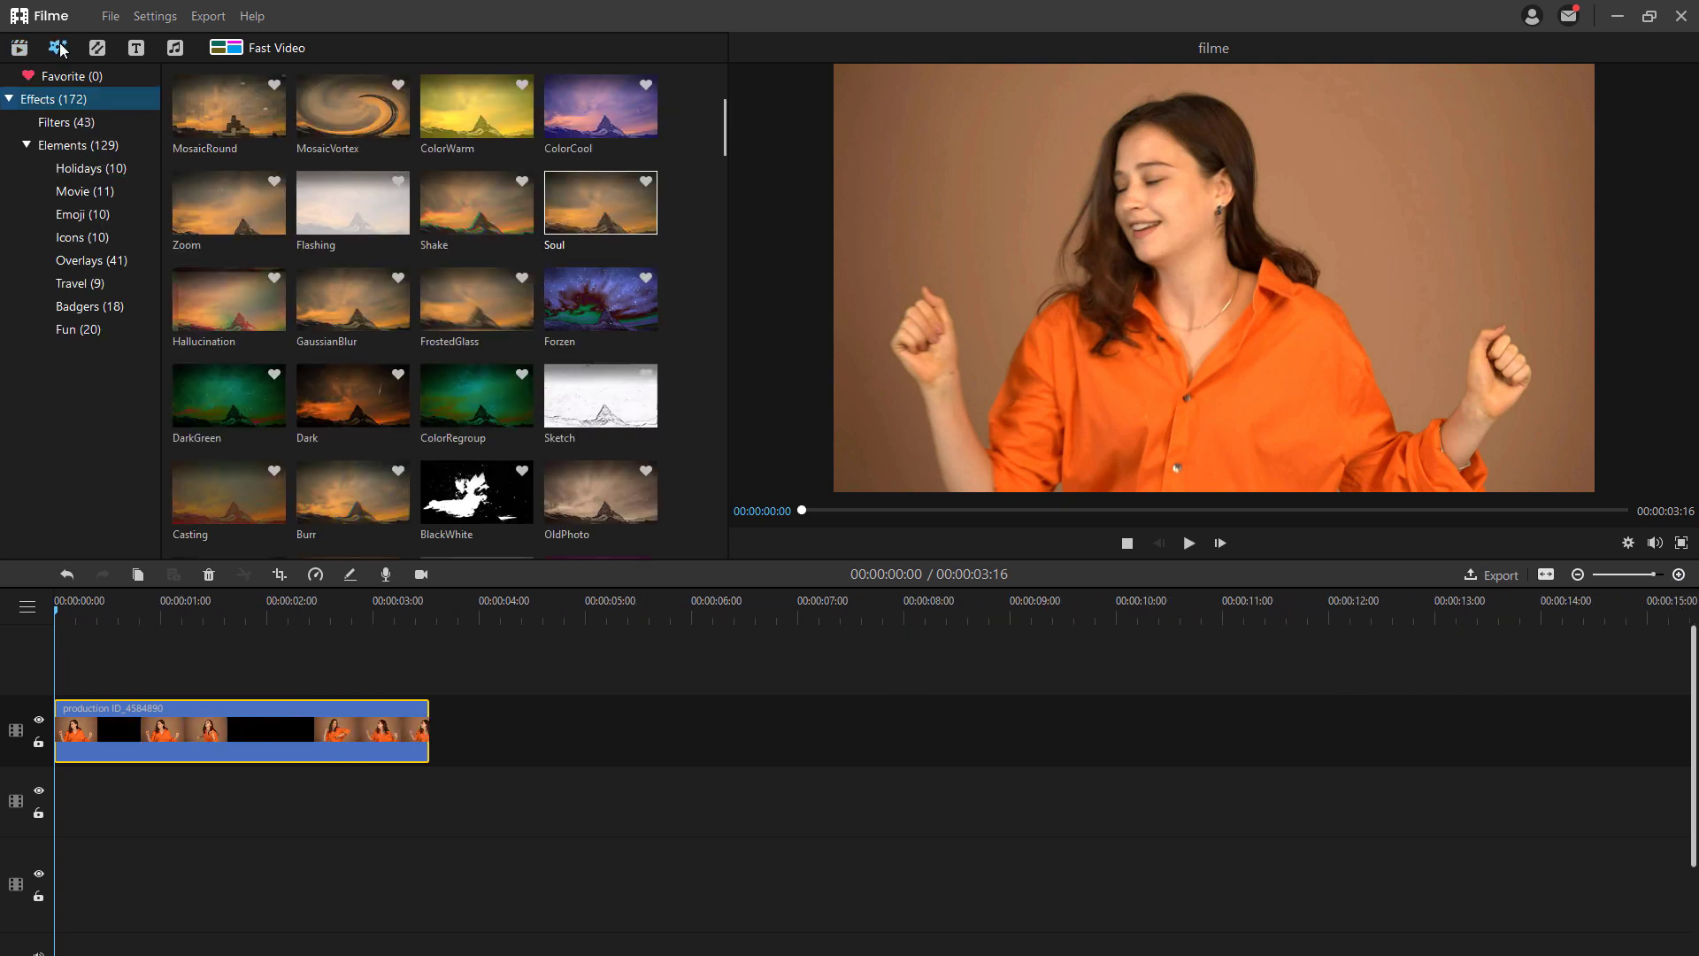
{"action": "scroll", "coordinate": [506, 182], "scroll_direction": "up", "scroll_amount": 3}
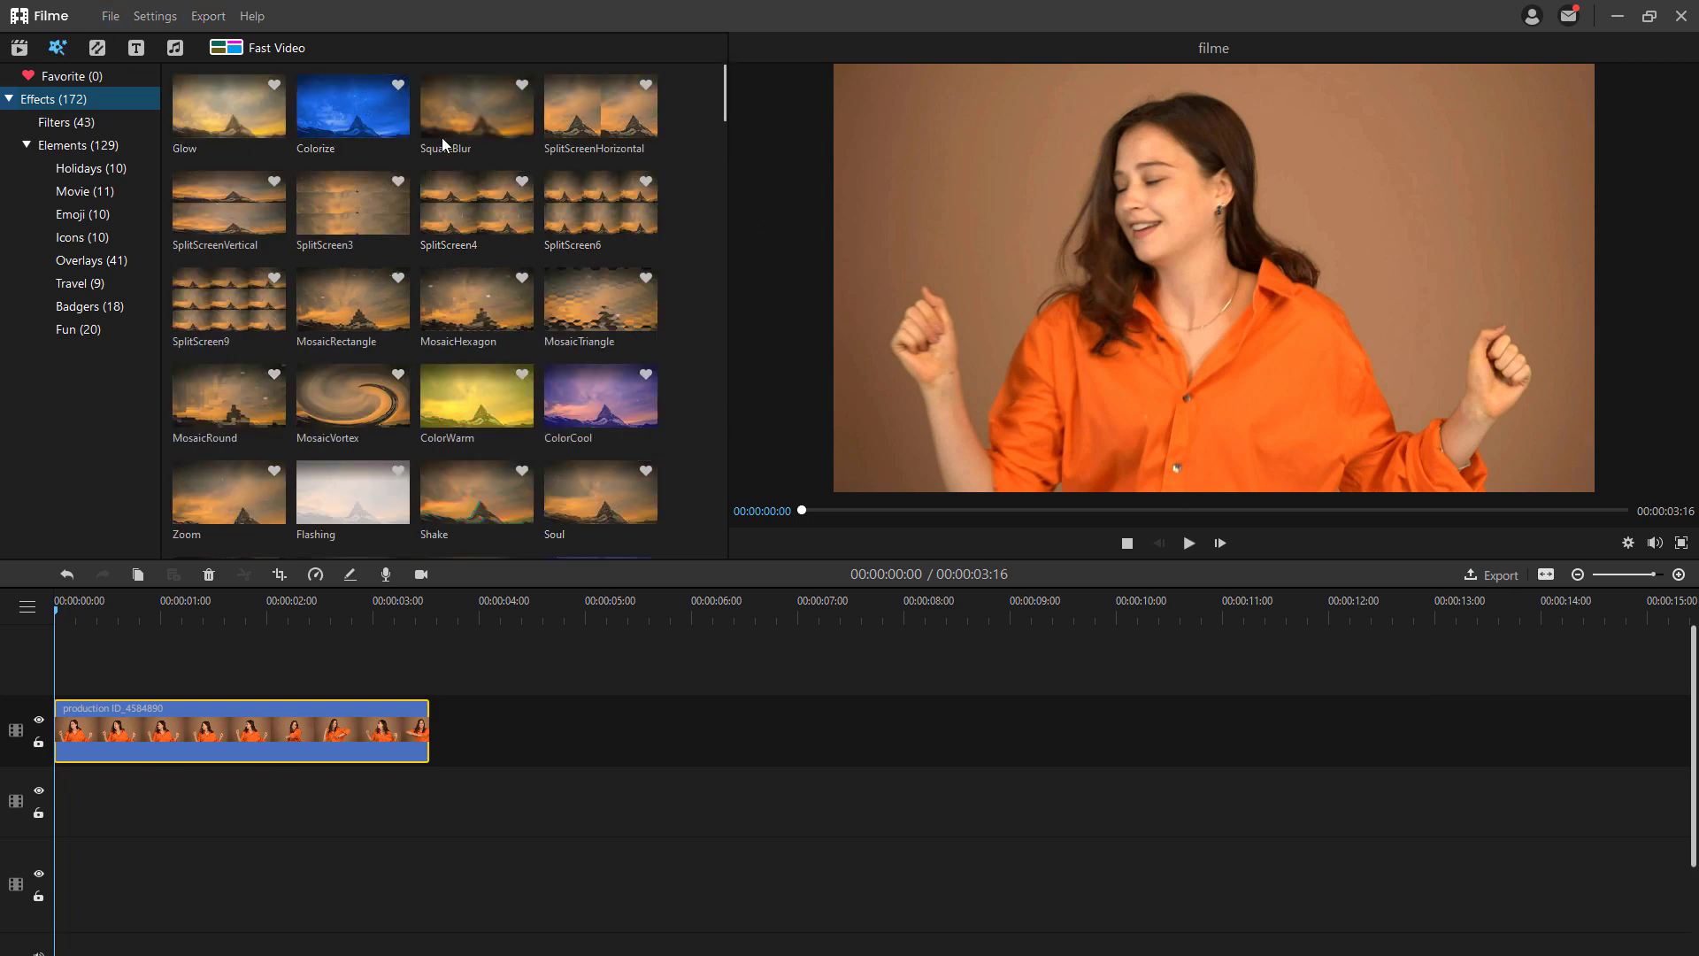
{"action": "scroll", "coordinate": [474, 292], "scroll_direction": "down", "scroll_amount": 3}
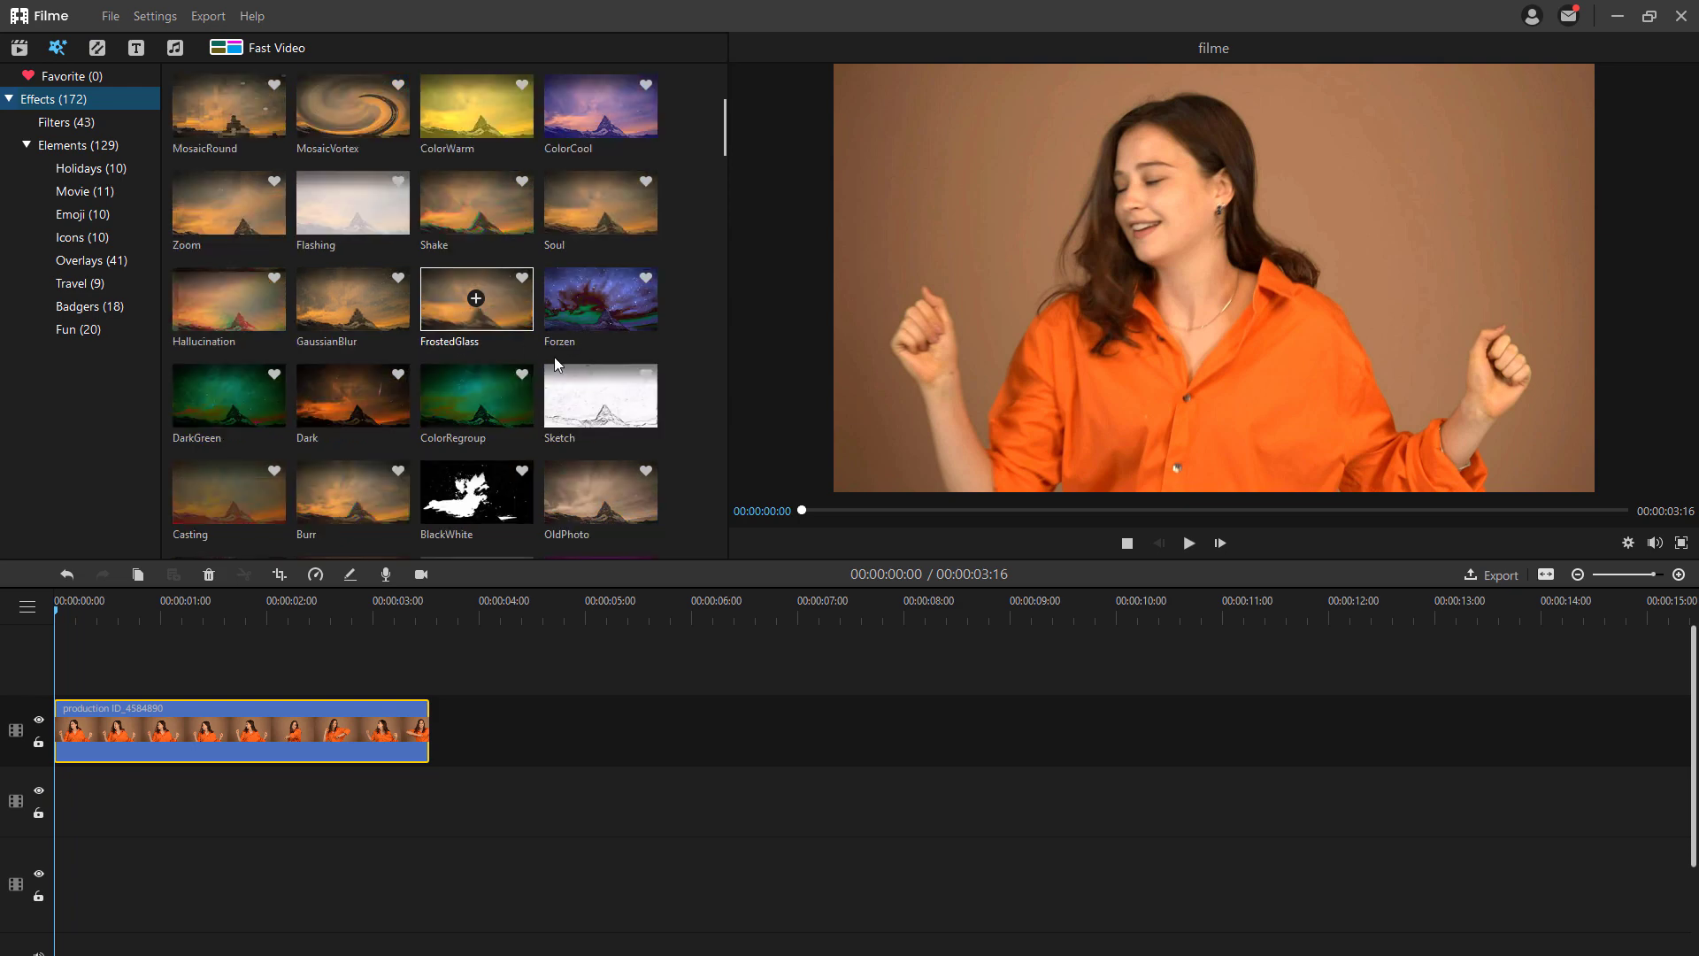
{"action": "left_click", "coordinate": [599, 204]}
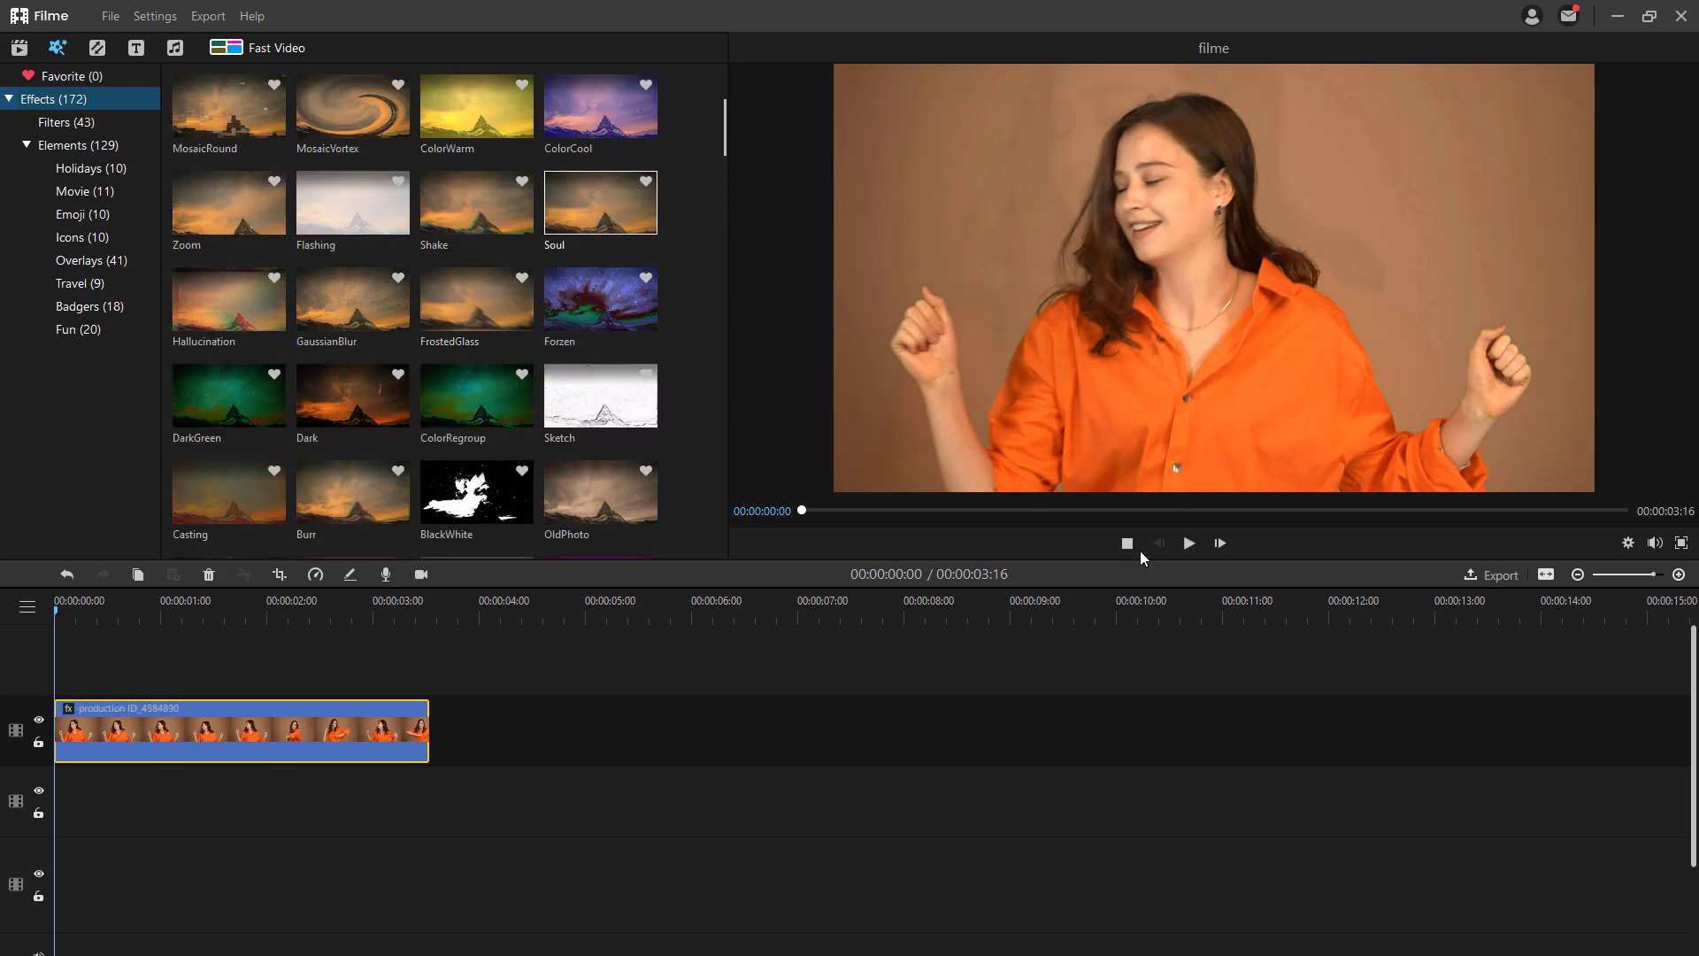
{"action": "left_click", "coordinate": [1191, 544]}
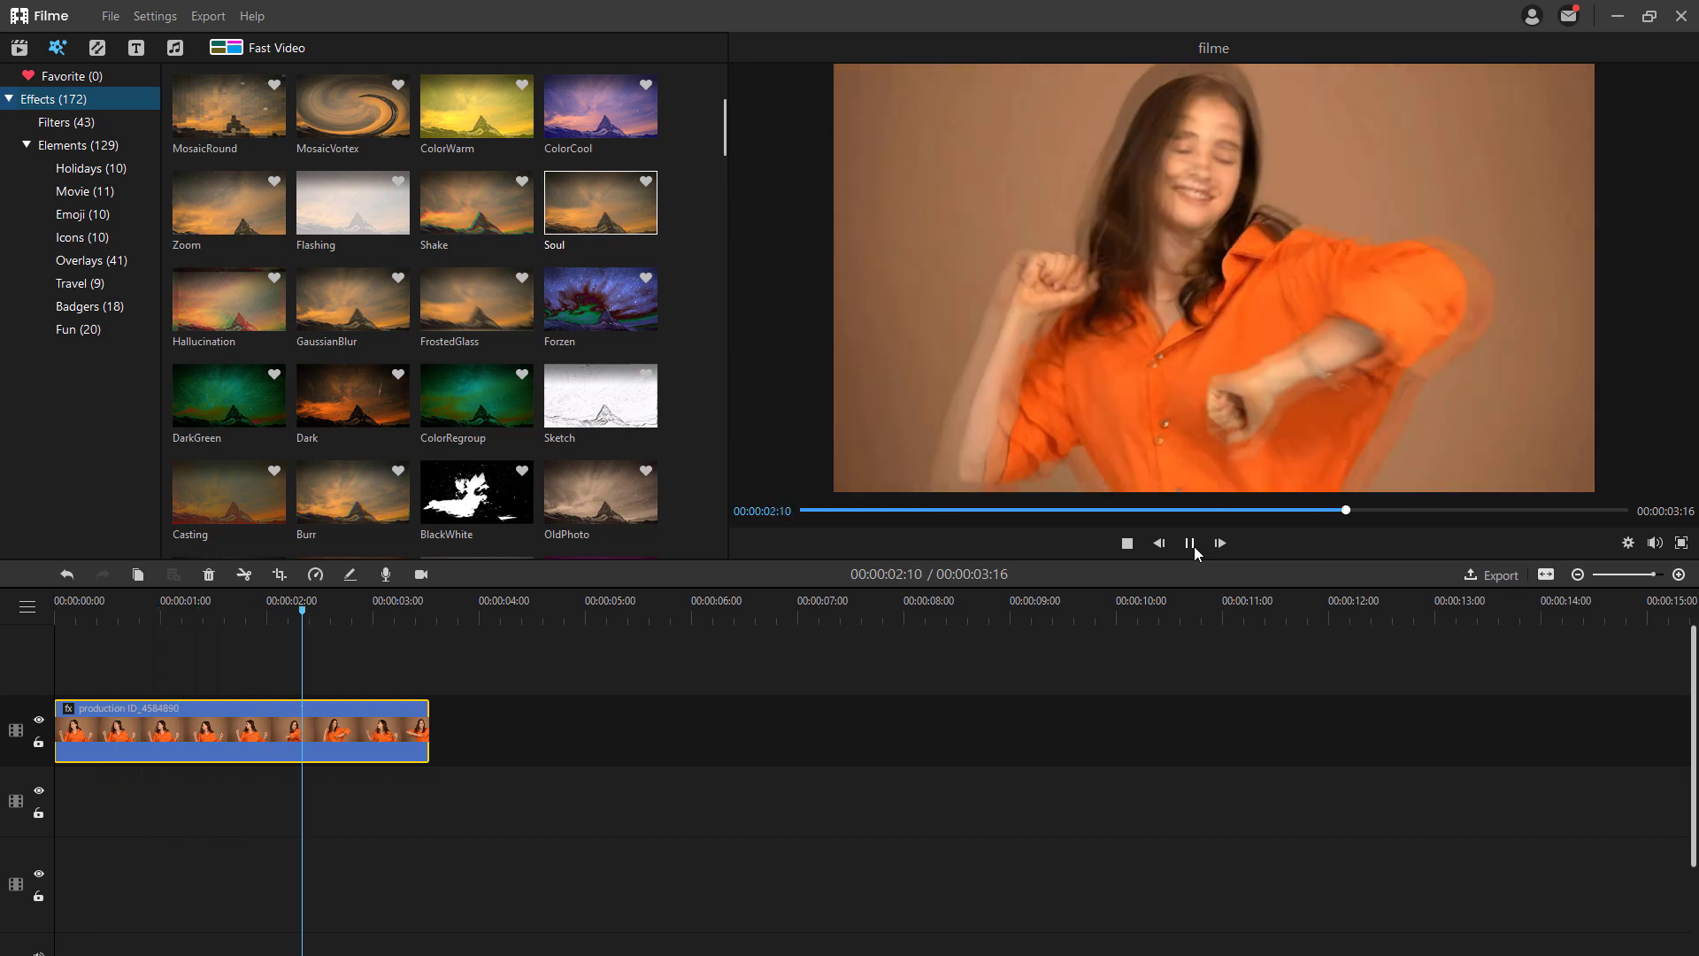
{"action": "left_click", "coordinate": [1193, 545]}
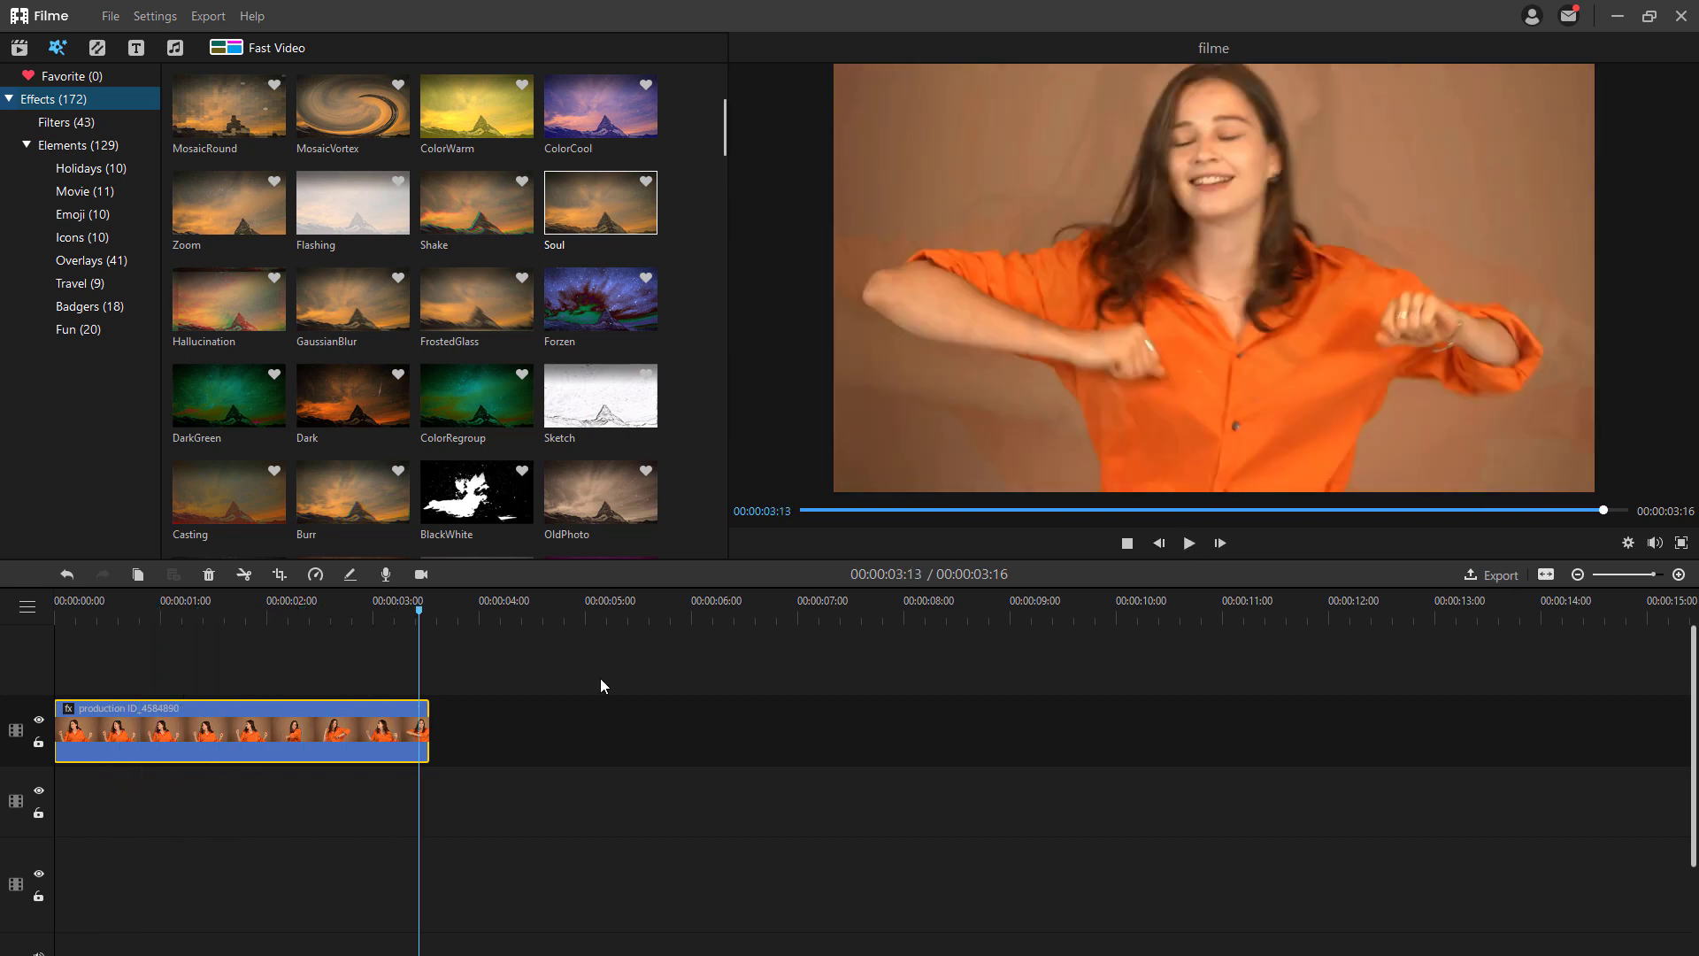
{"action": "double_click", "coordinate": [376, 715]}
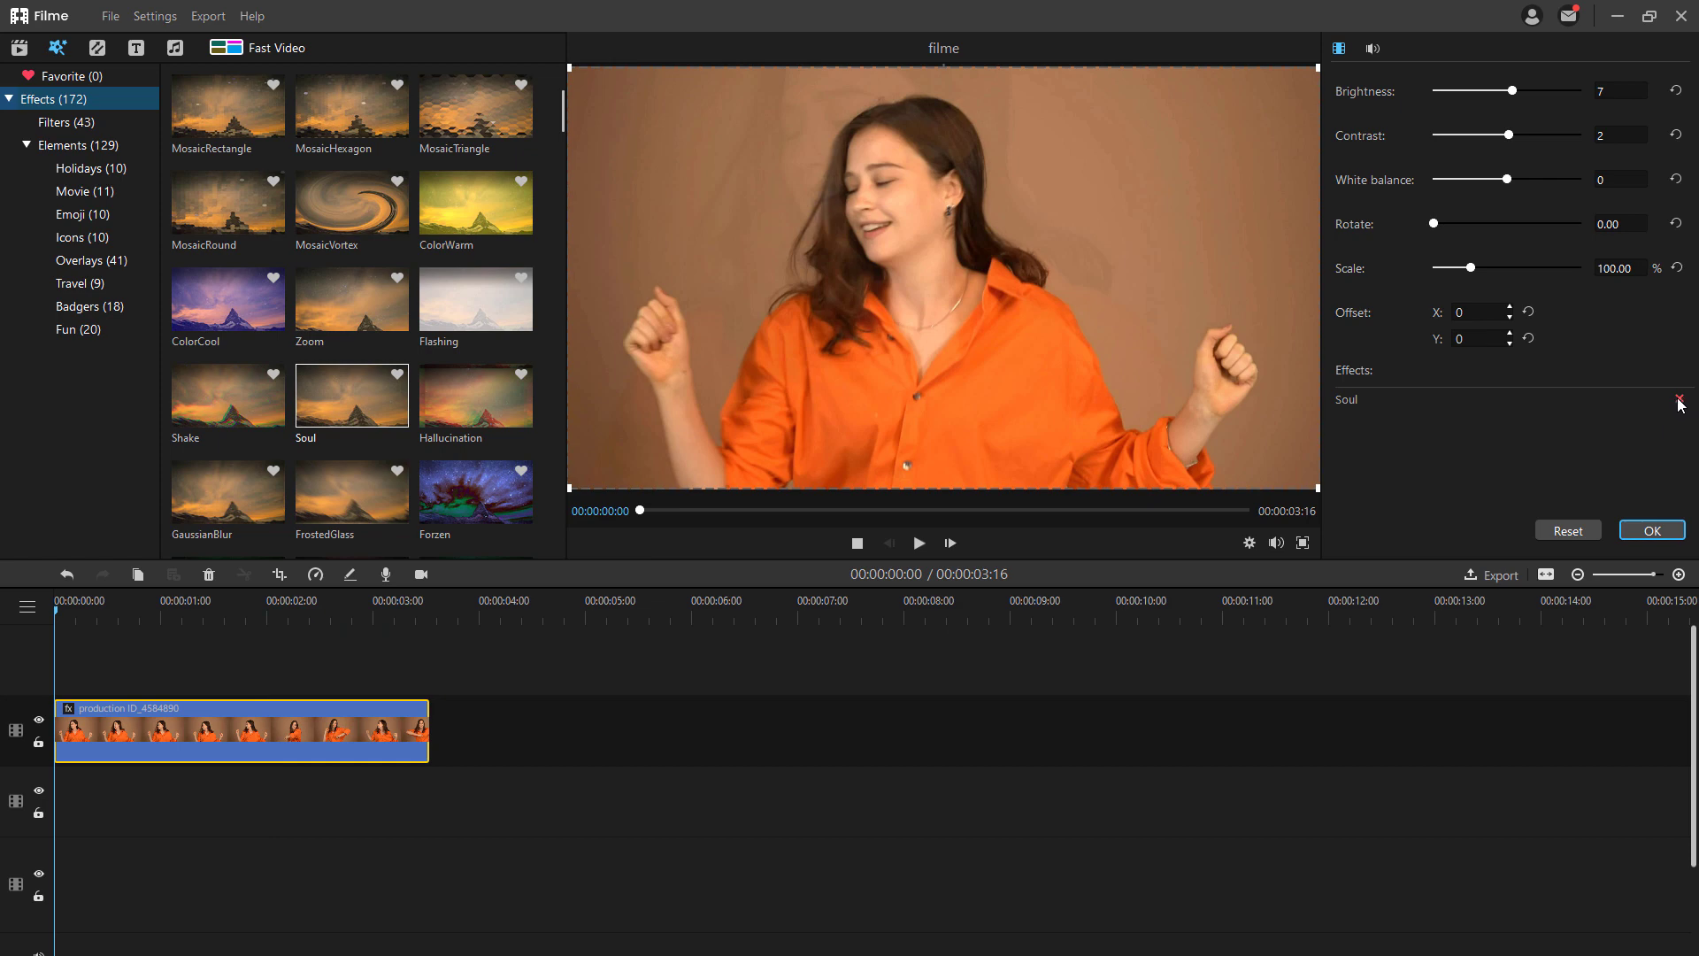
{"action": "left_click", "coordinate": [1679, 399]}
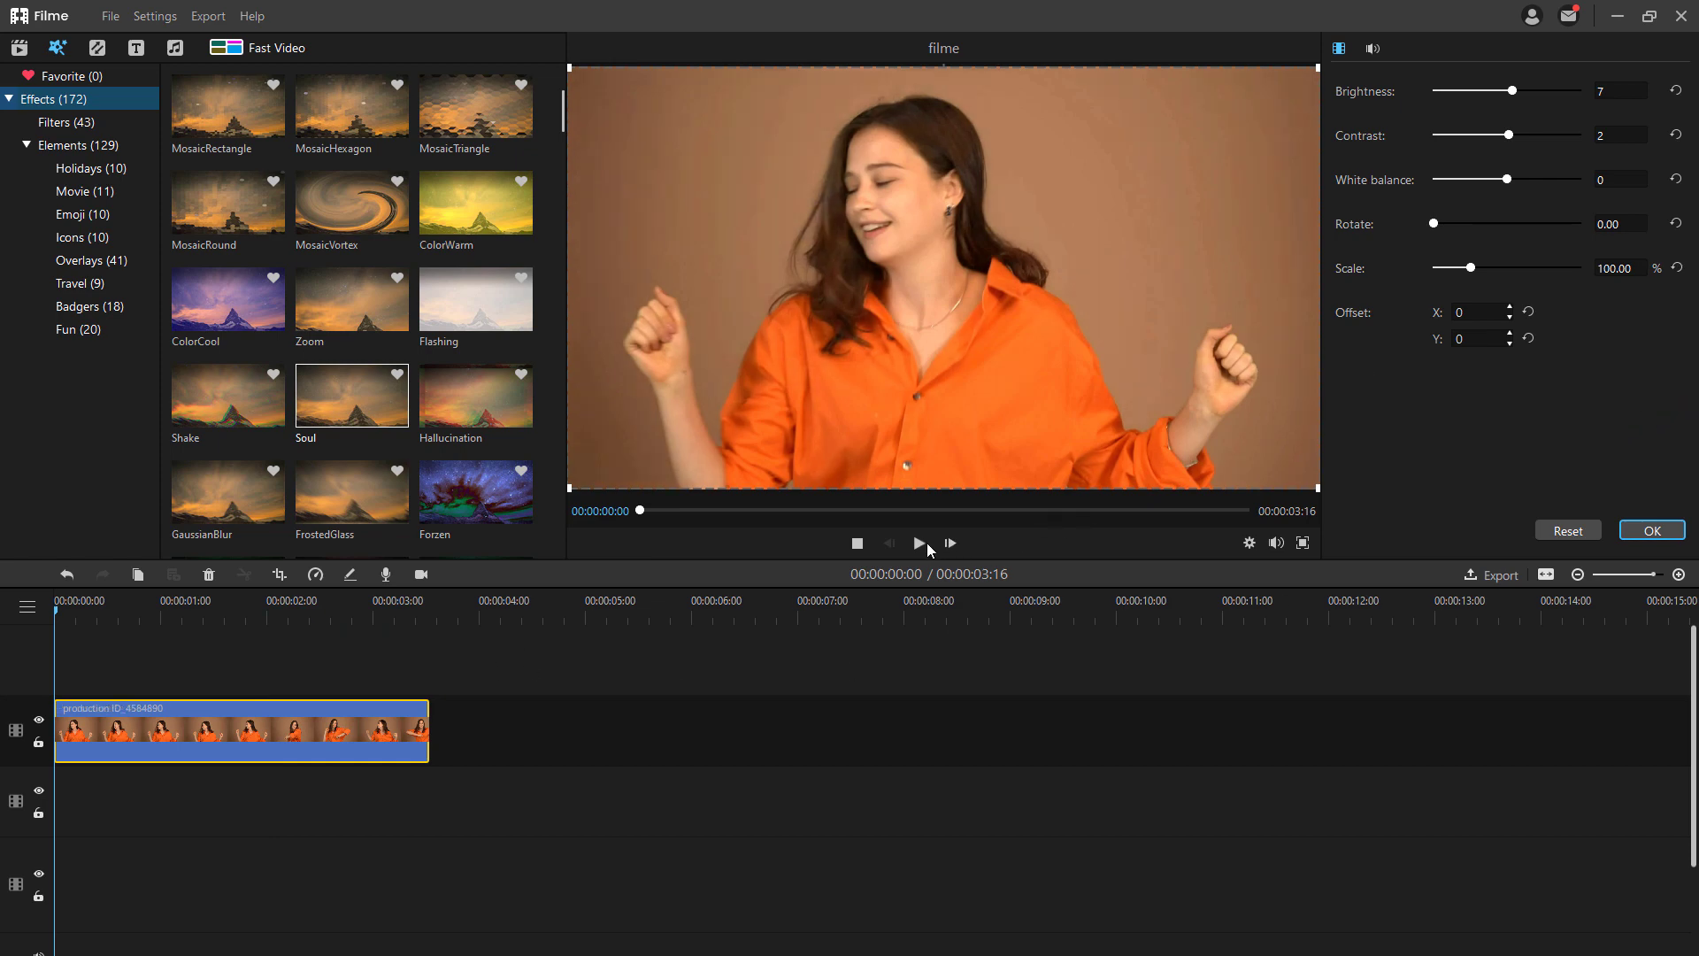
{"action": "left_click", "coordinate": [918, 543]}
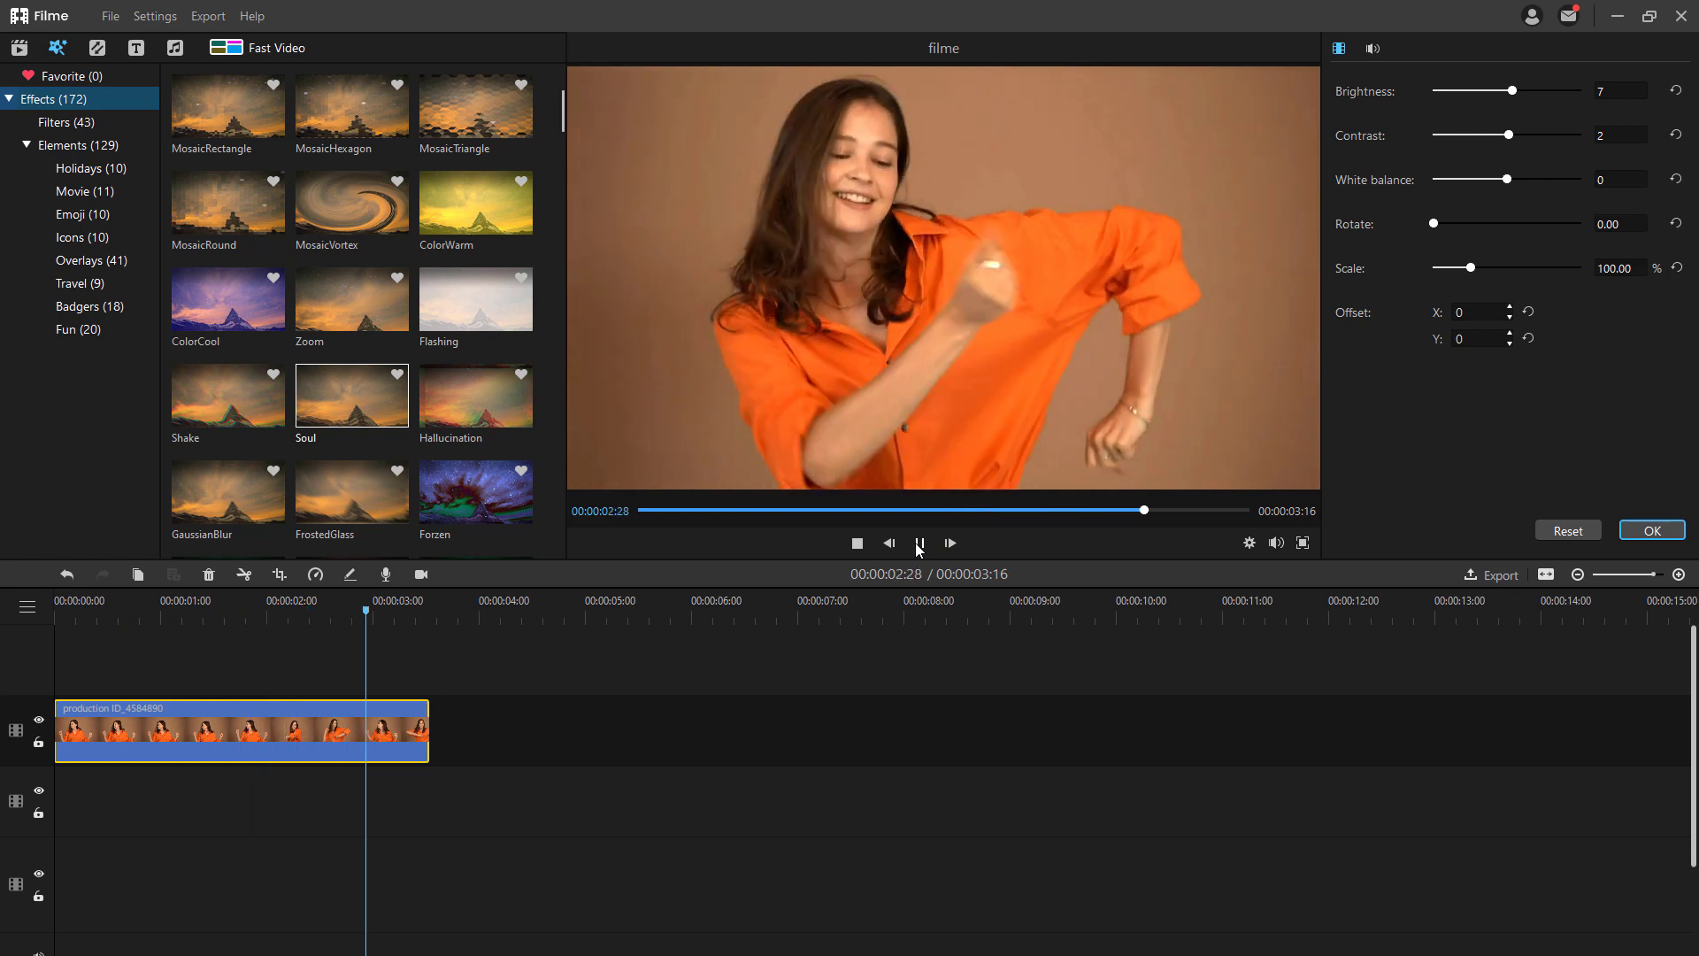
{"action": "left_click", "coordinate": [919, 544]}
{"action": "scroll", "coordinate": [358, 351], "scroll_direction": "up", "scroll_amount": 3}
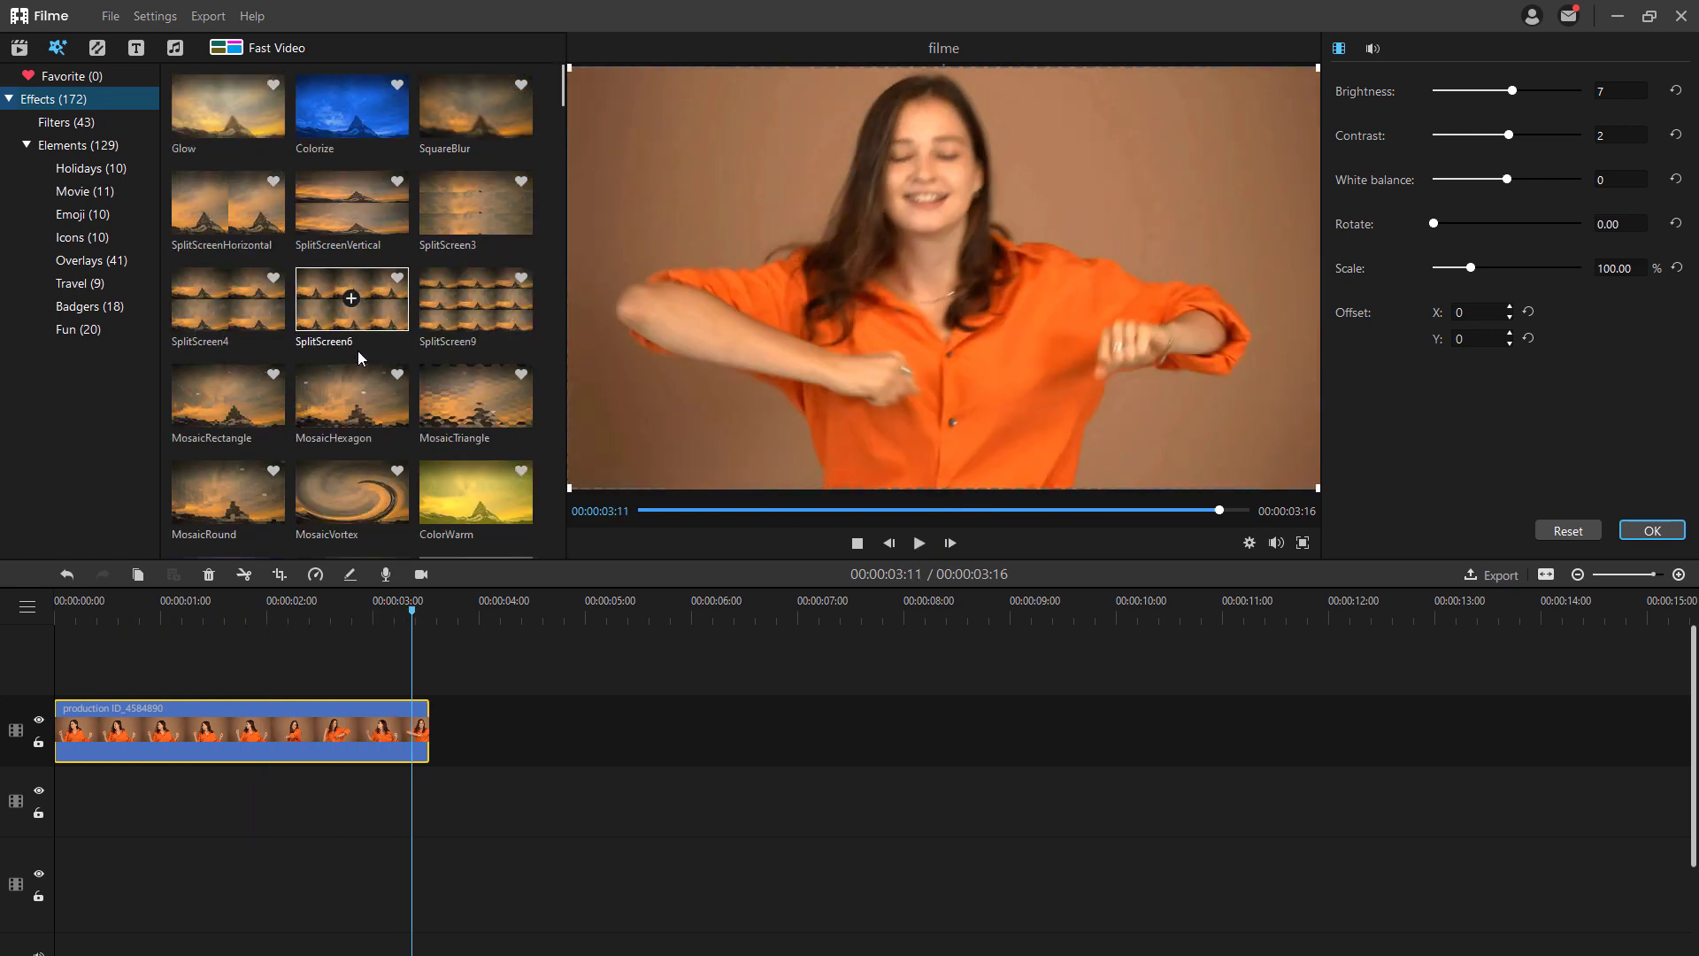
Step: Add the Title 3 text template at the start of the timeline and select it
{"action": "left_click", "coordinate": [137, 49]}
{"action": "mouse_move", "coordinate": [361, 125]}
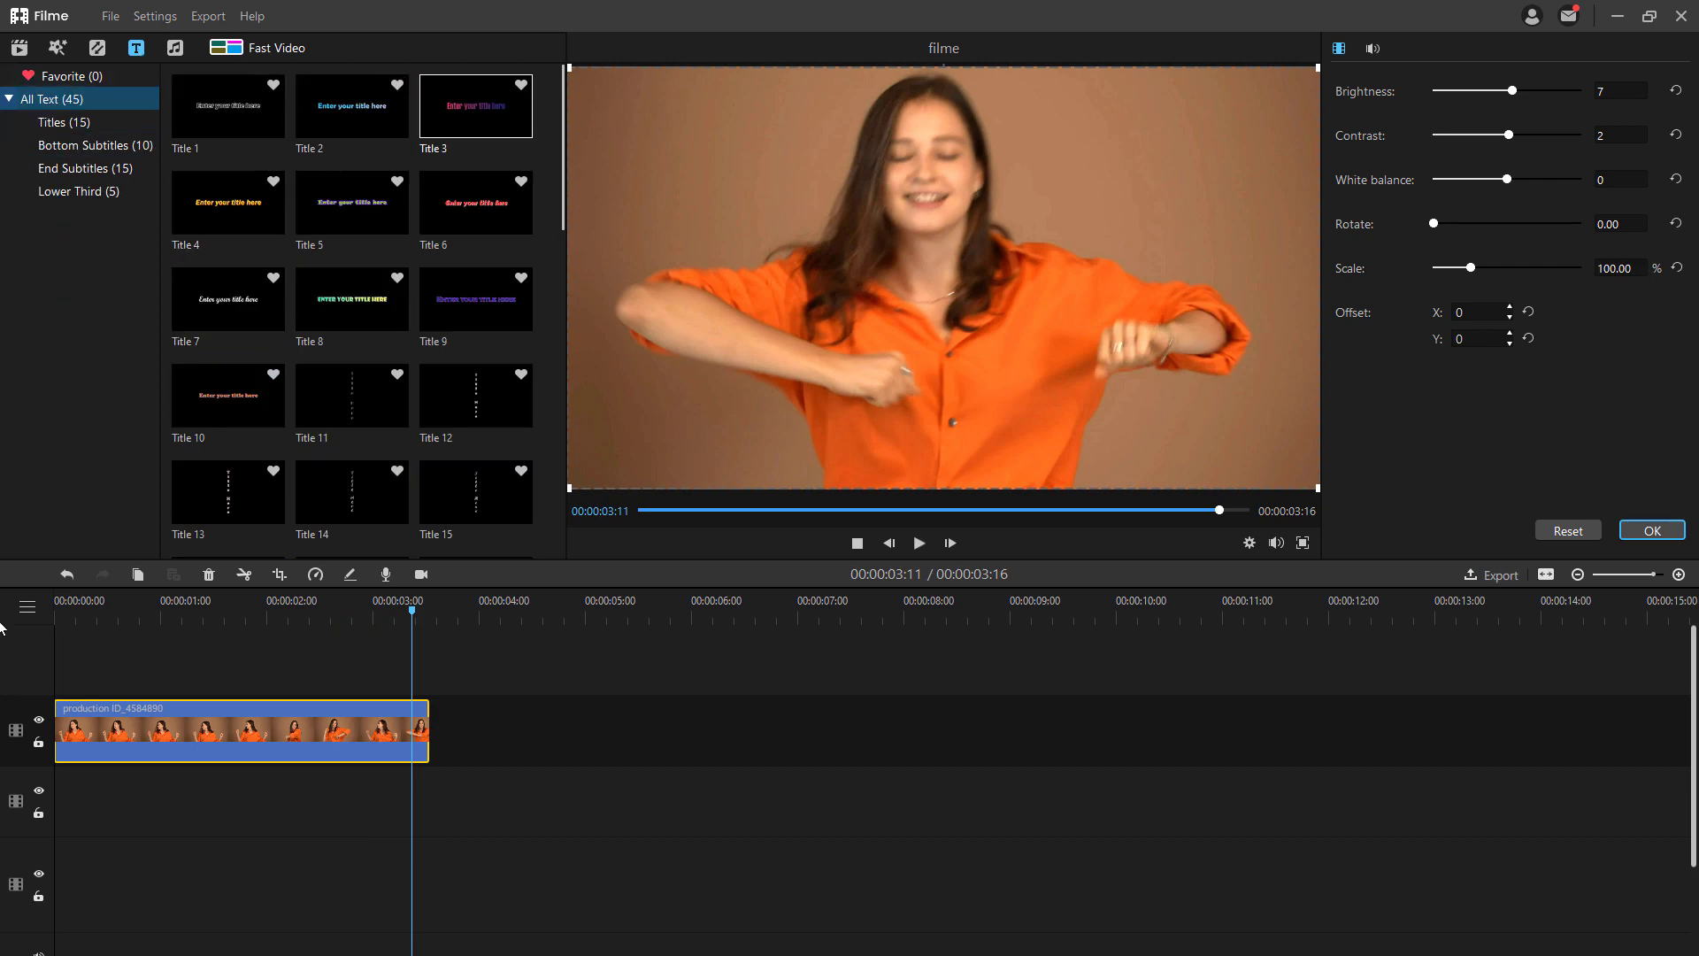
{"action": "left_click", "coordinate": [61, 630]}
{"action": "left_click", "coordinate": [59, 622]}
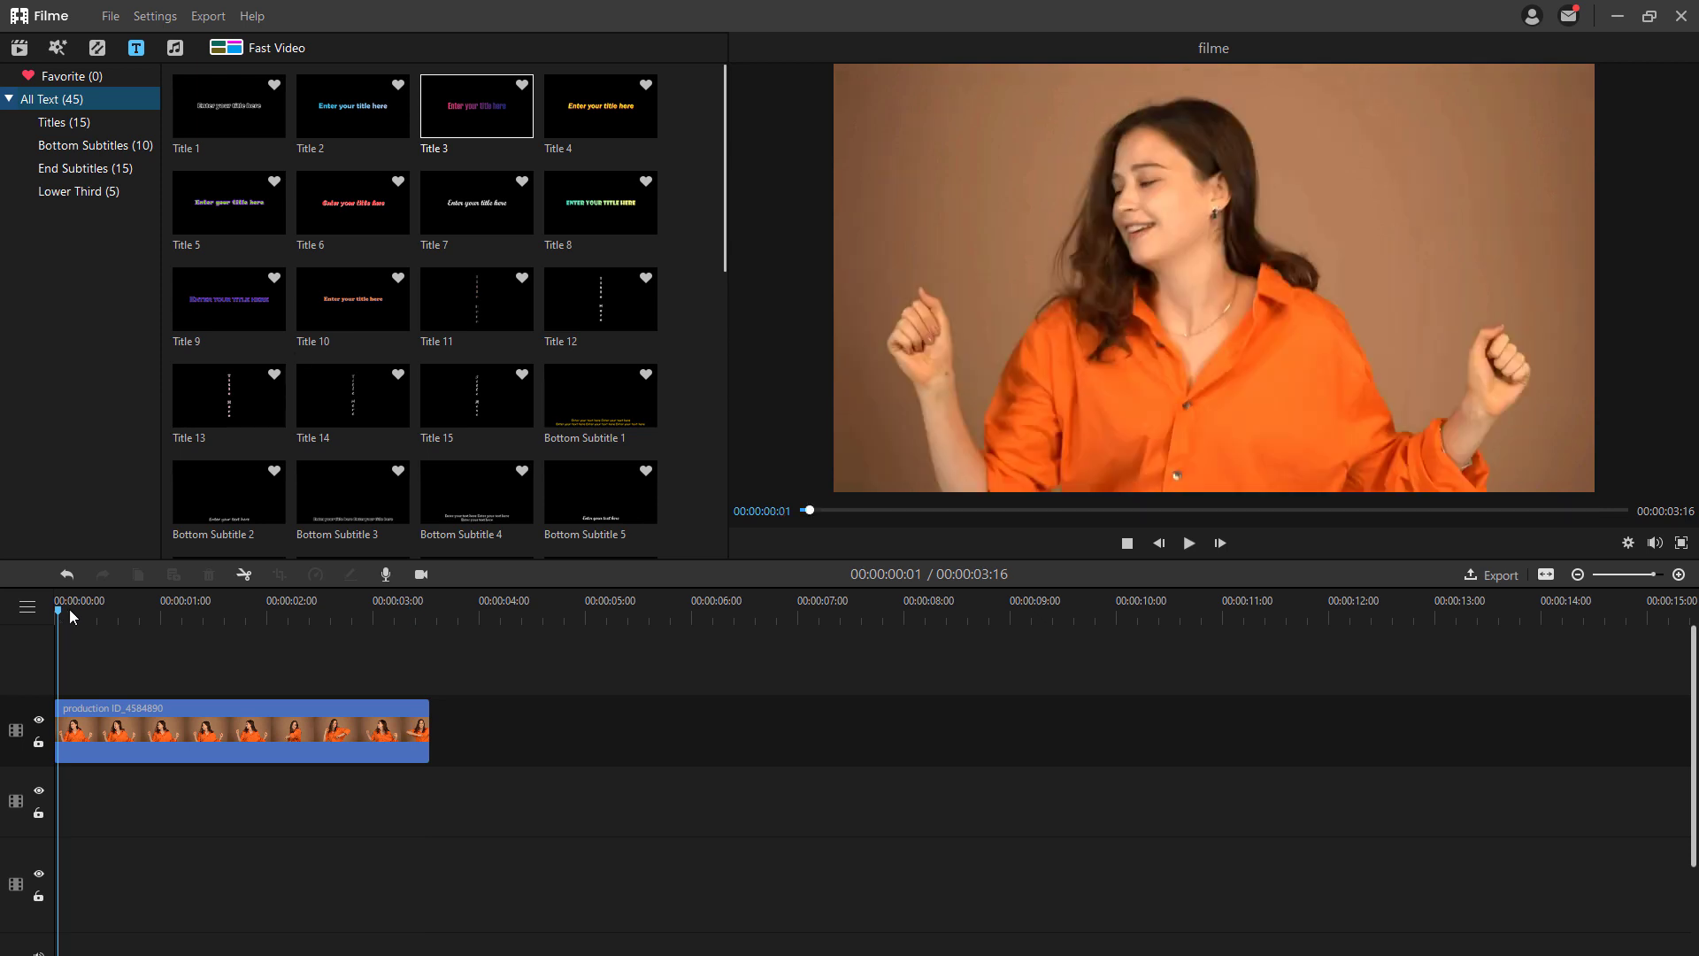
{"action": "mouse_move", "coordinate": [384, 138]}
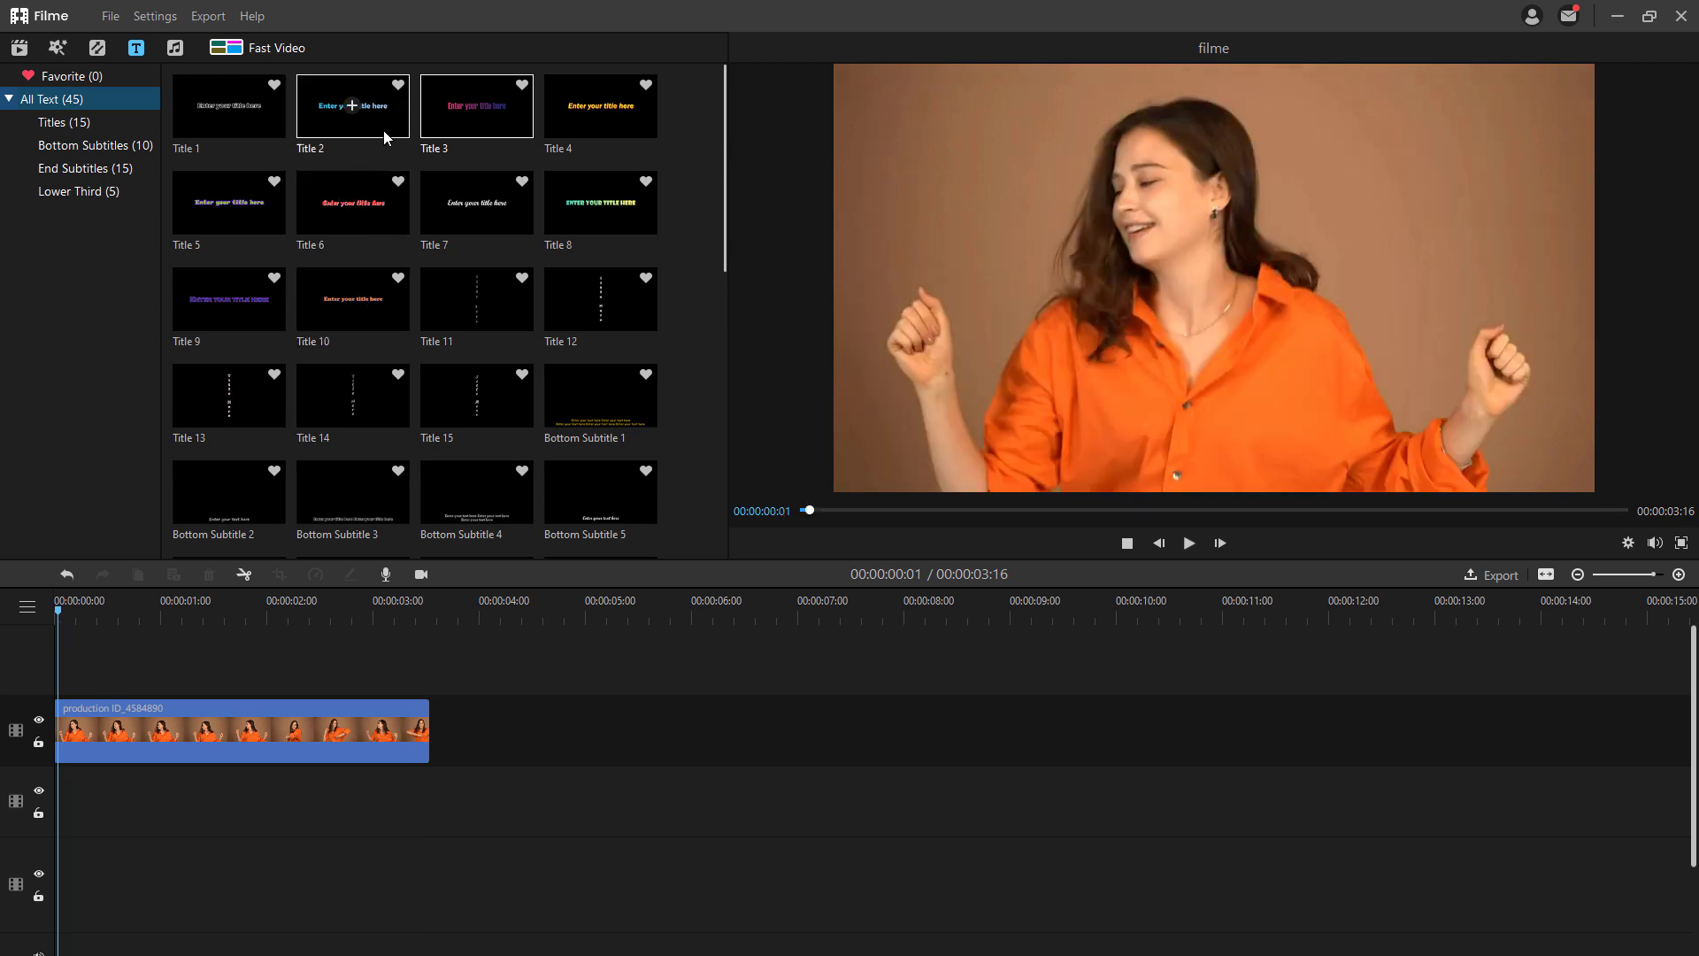
{"action": "left_click", "coordinate": [478, 107]}
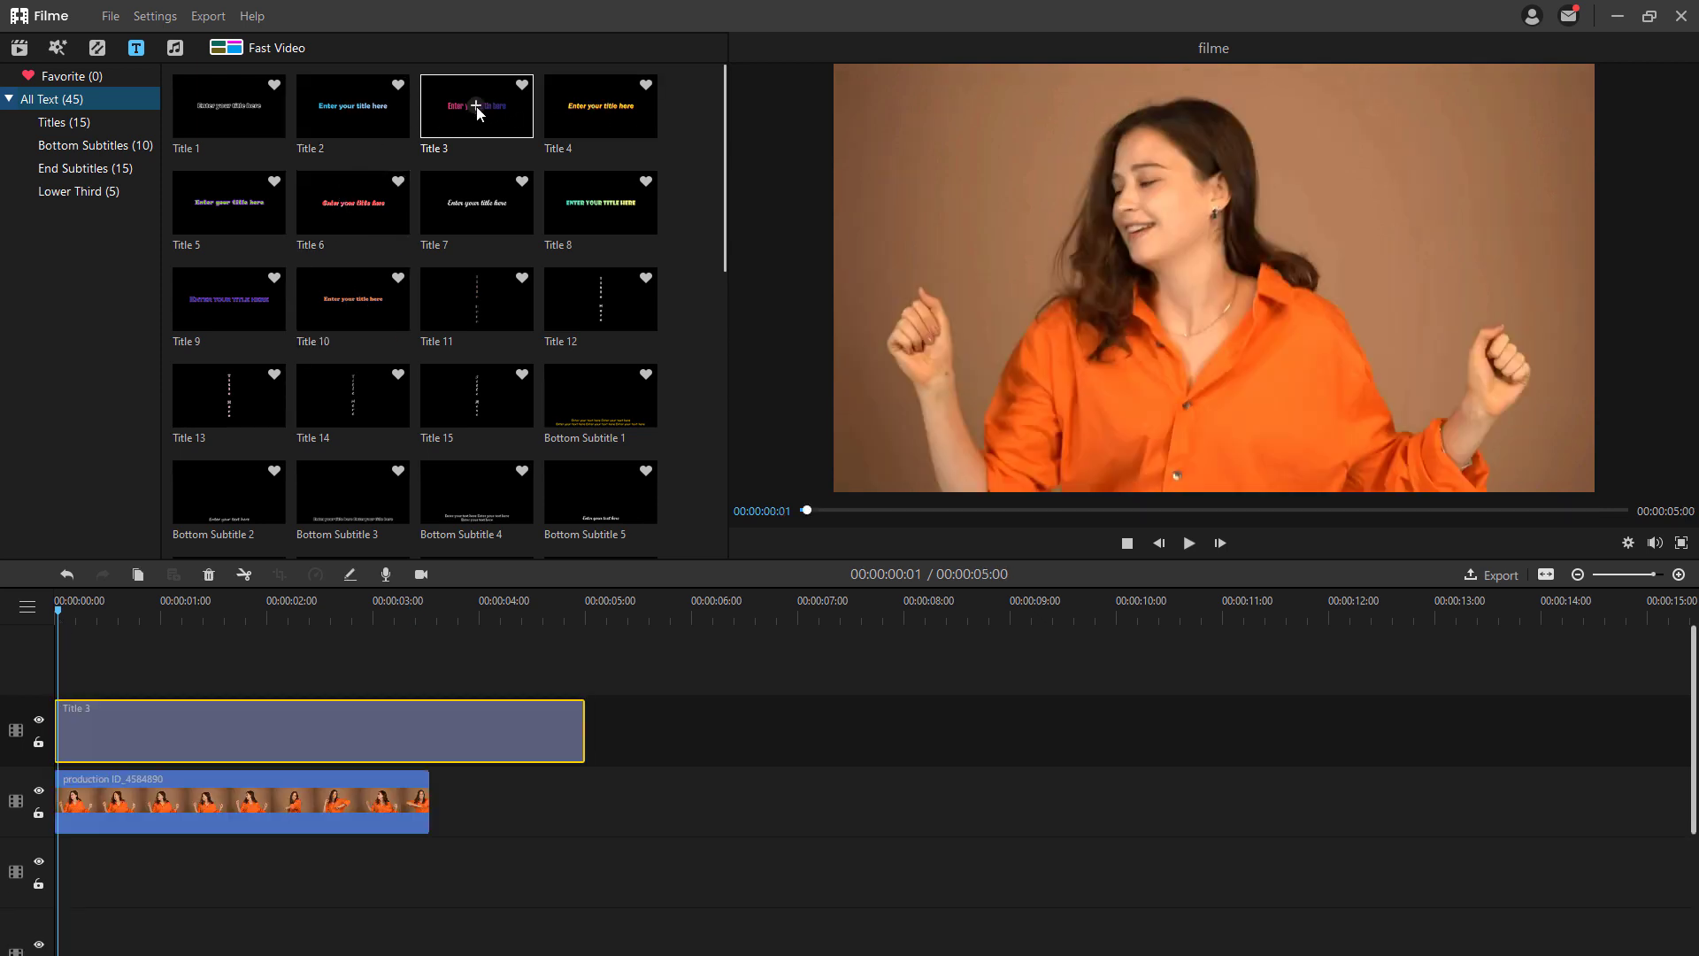
{"action": "left_click", "coordinate": [240, 740]}
Step: Change the title text to 'I'm So Happy!' in bold, white, size 90
{"action": "left_click_drag", "start_coordinate": [1450, 124], "coordinate": [1311, 122]}
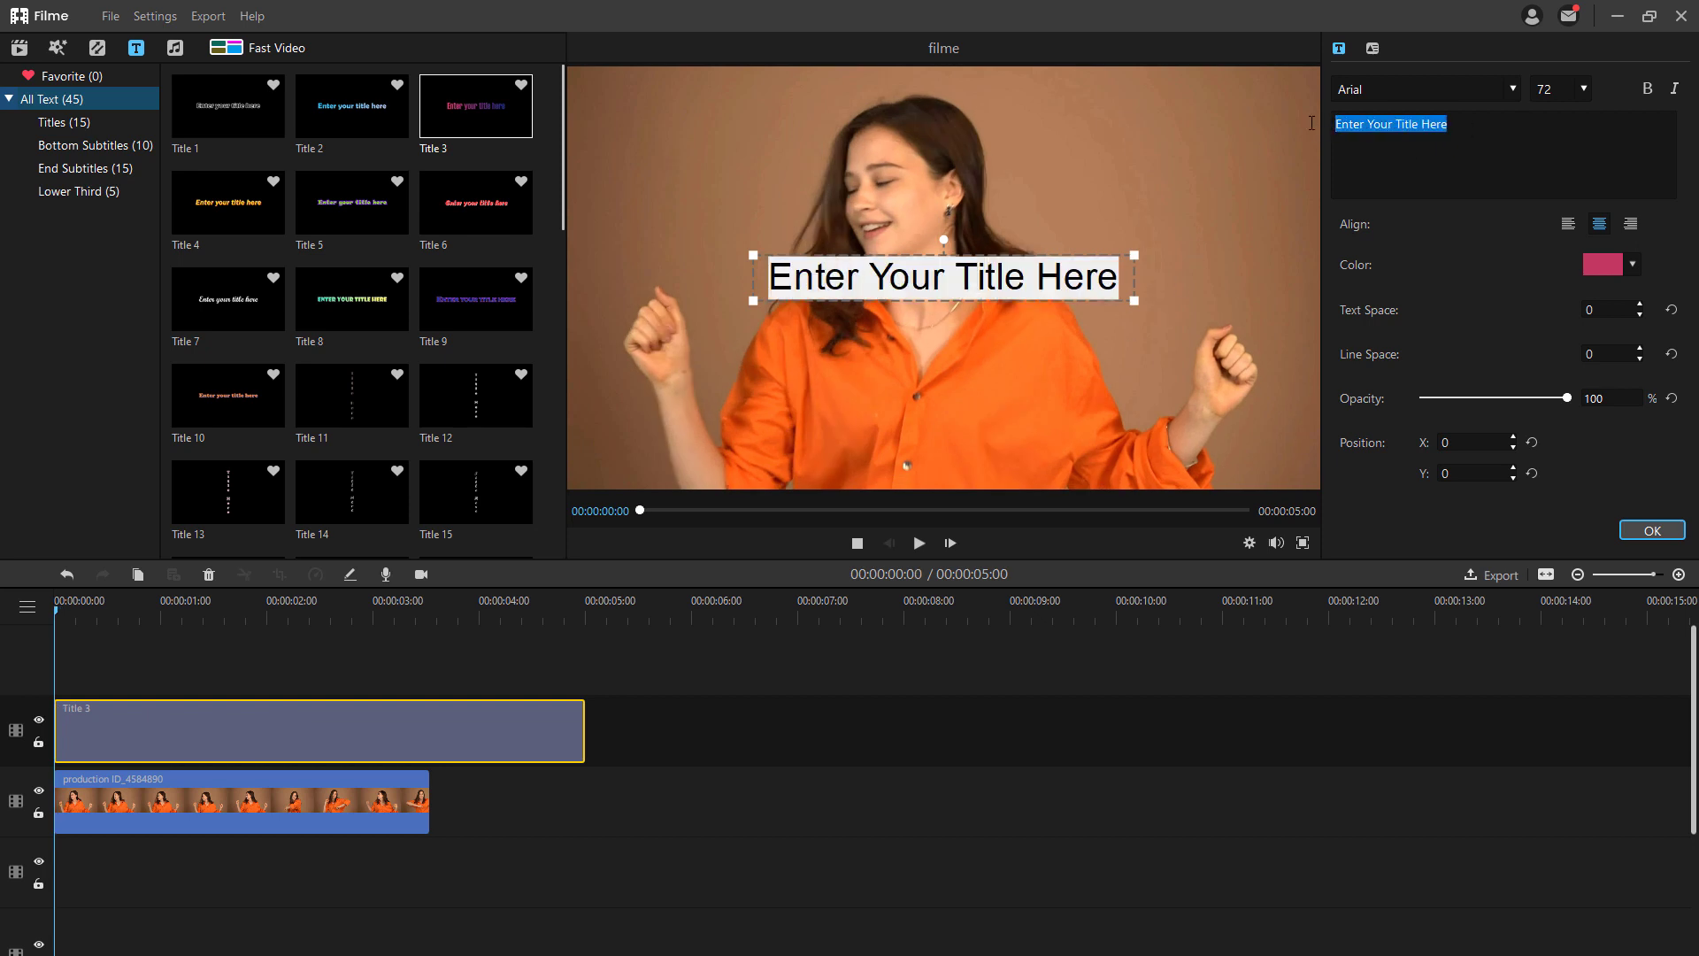
{"action": "type", "text": "I'm "}
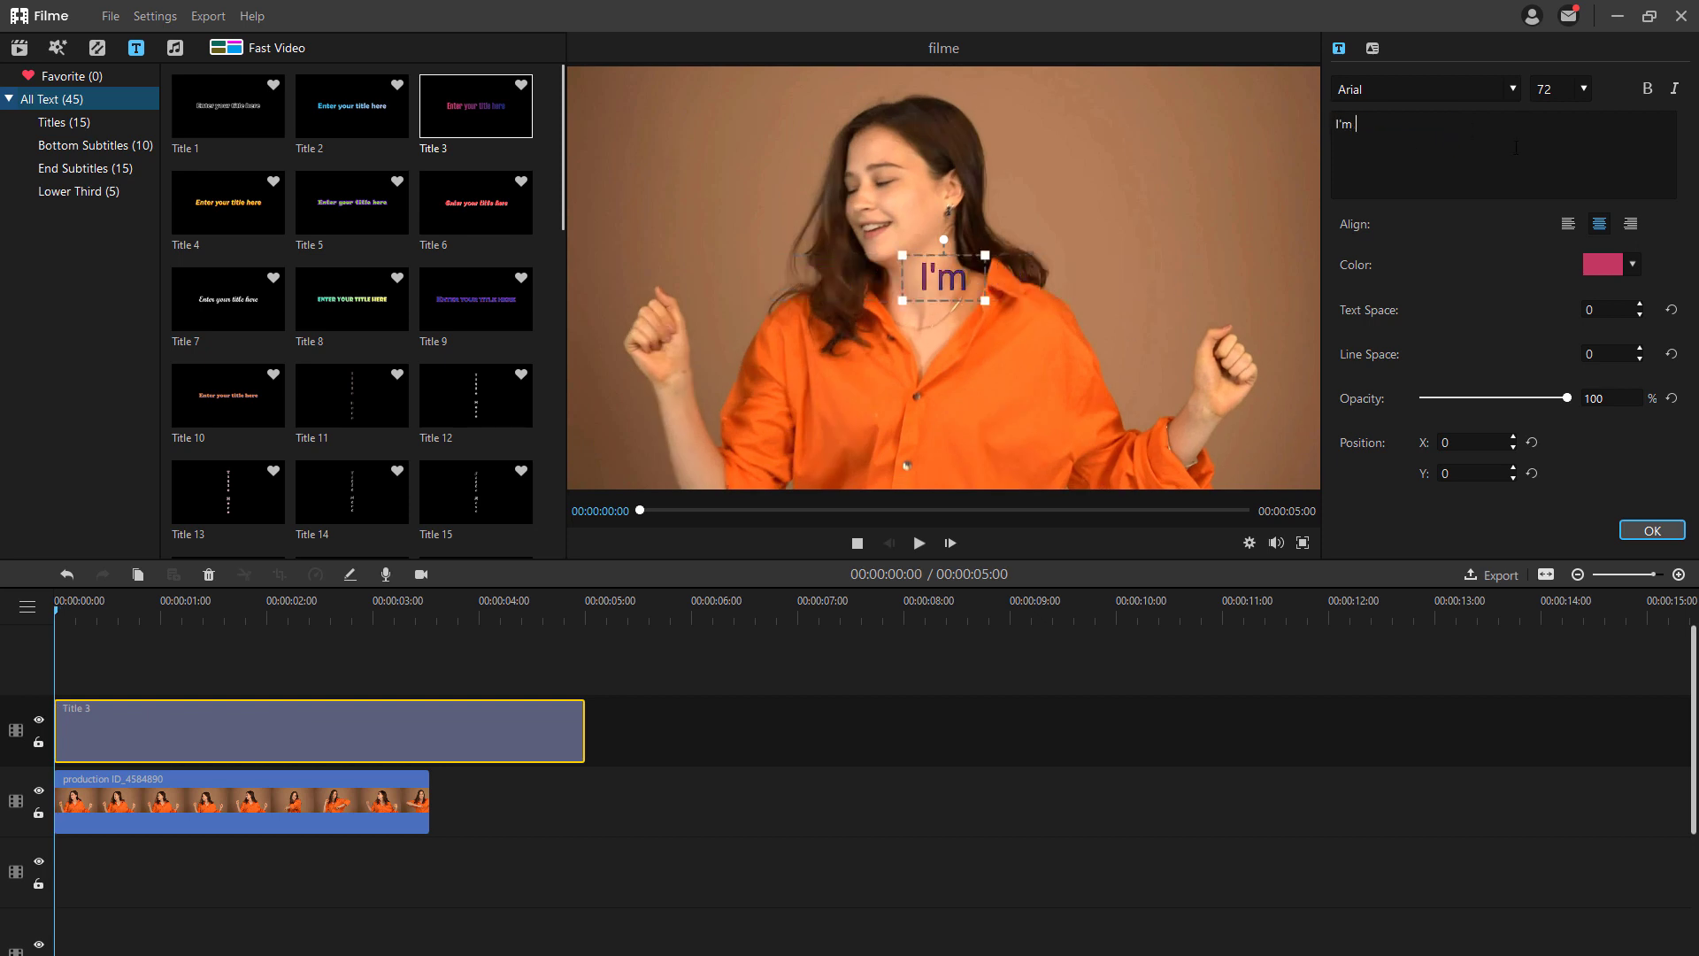
{"action": "type", "text": "So Happy!"}
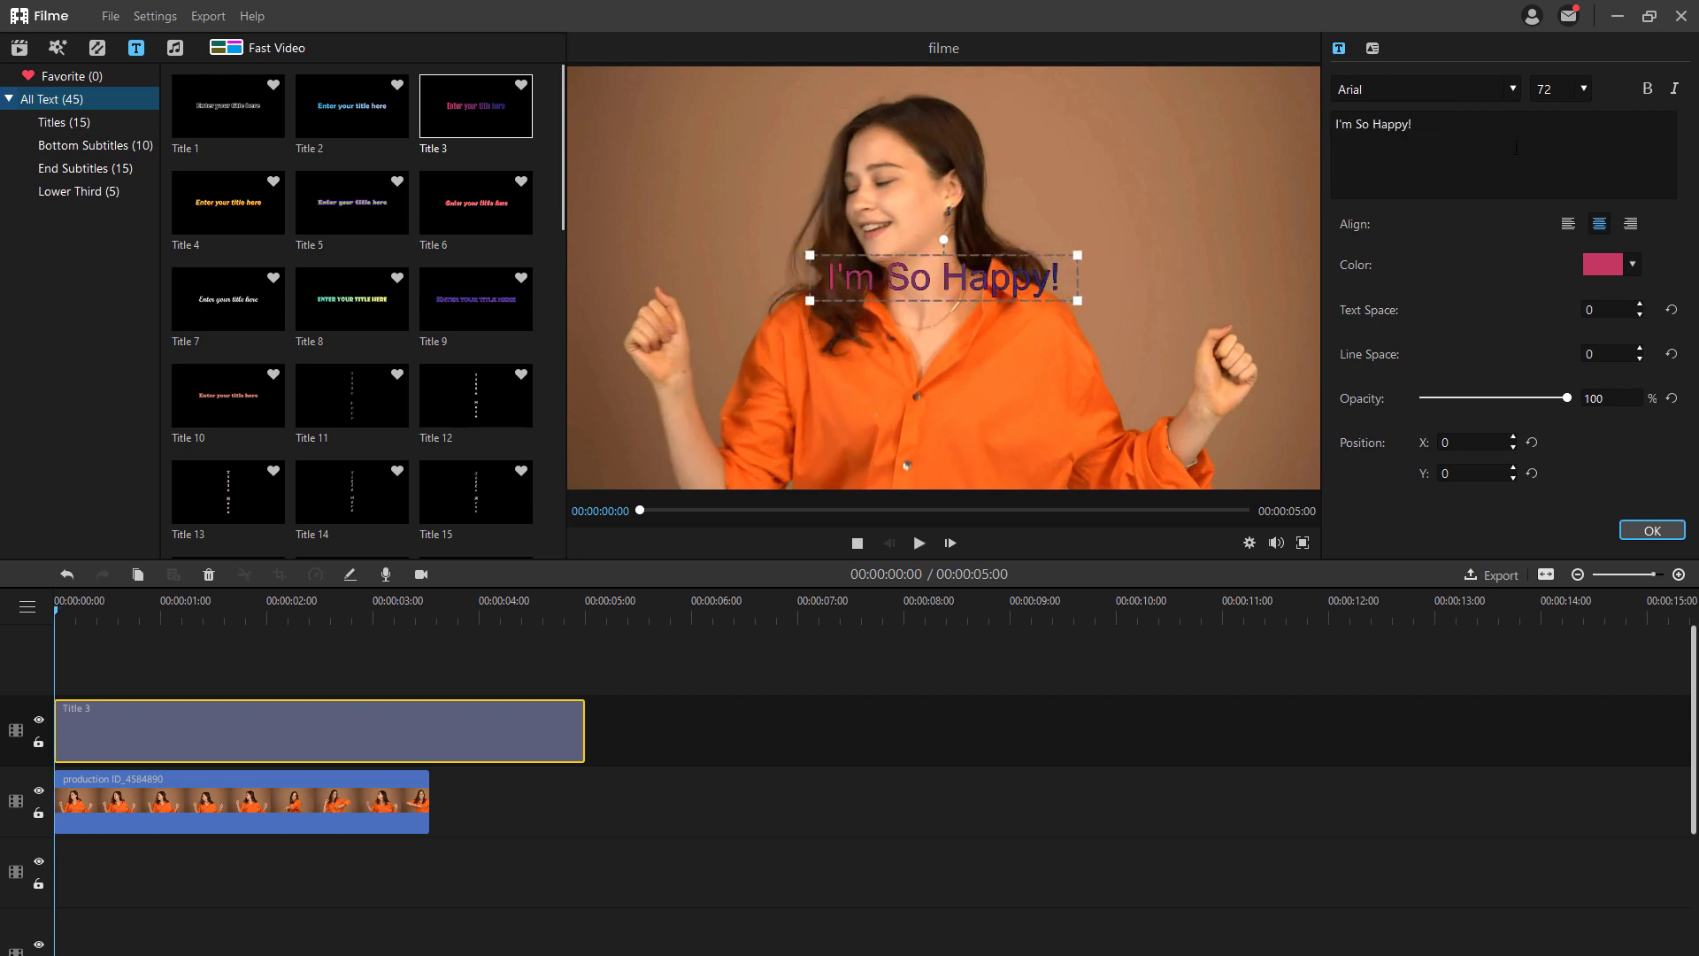
{"action": "left_click", "coordinate": [1583, 88]}
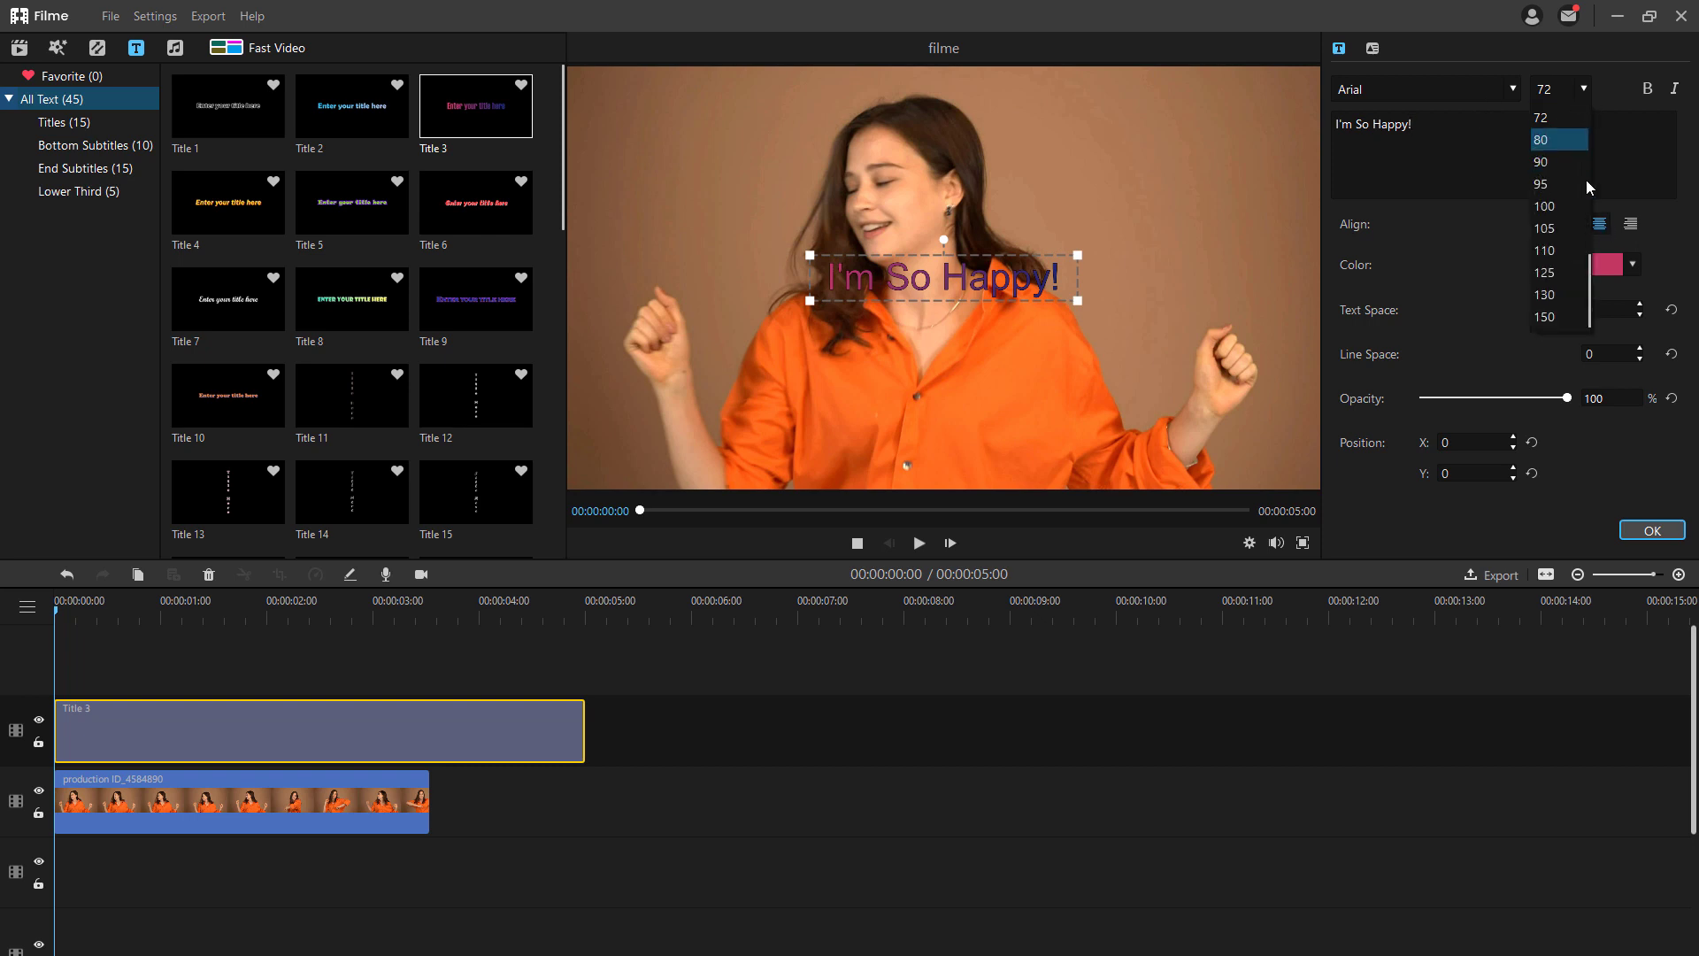
{"action": "left_click", "coordinate": [1566, 163]}
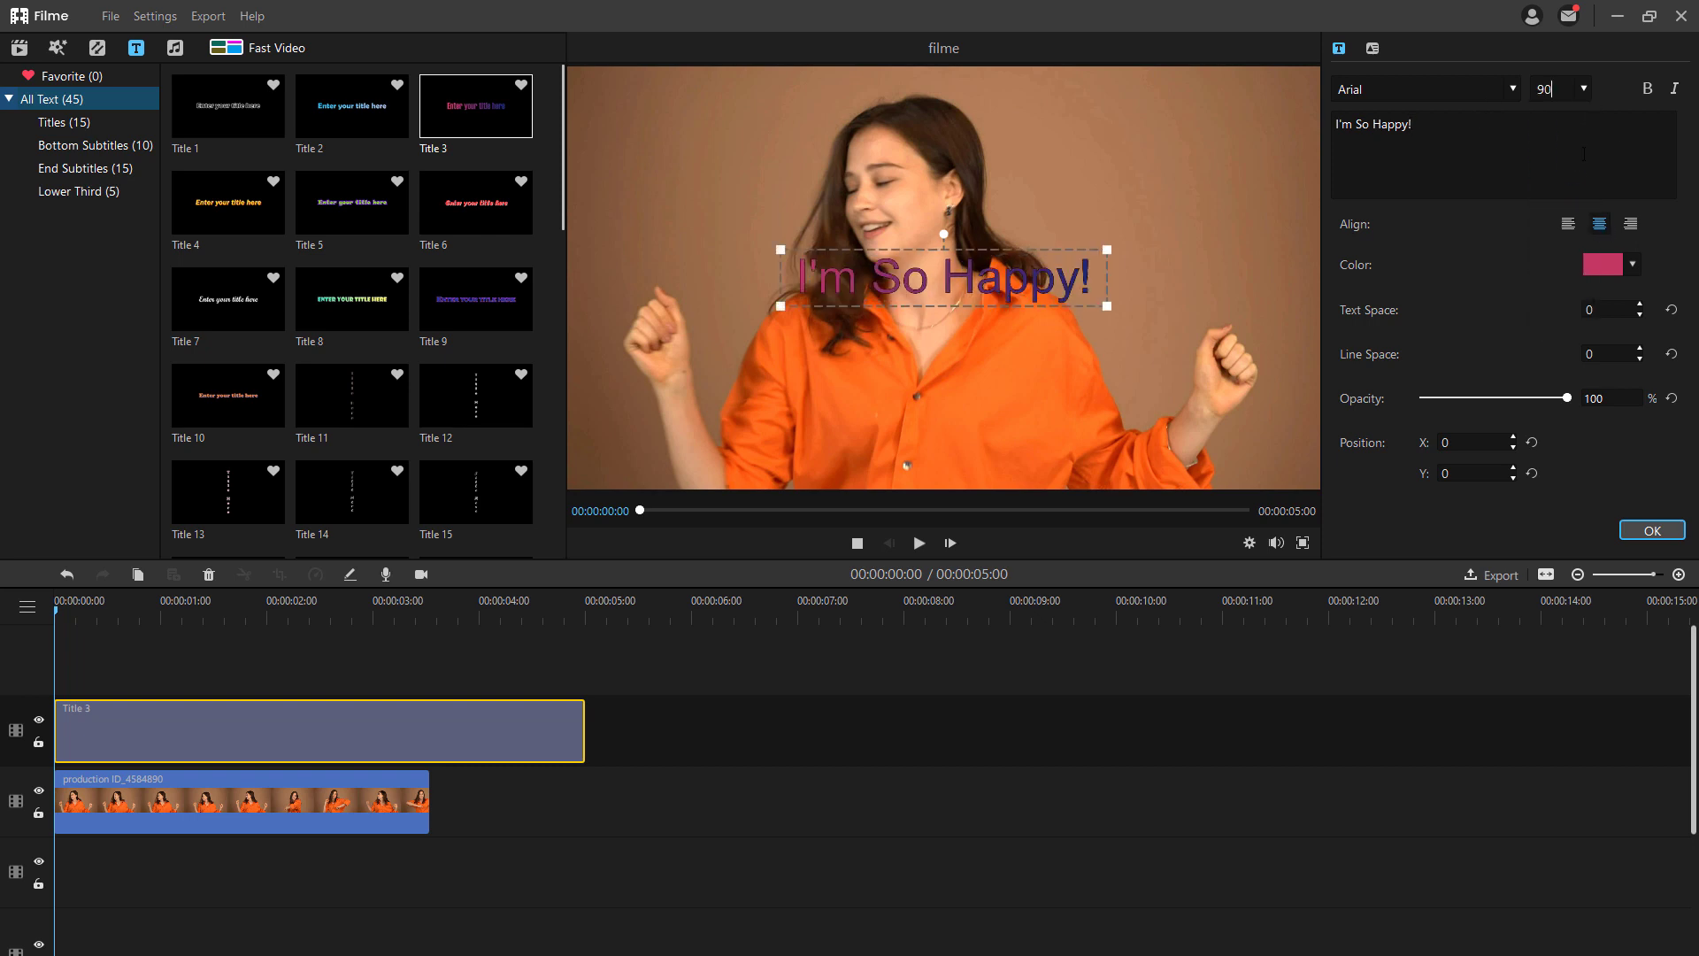
{"action": "left_click", "coordinate": [1647, 89]}
{"action": "left_click", "coordinate": [1632, 264]}
{"action": "left_click", "coordinate": [1636, 366]}
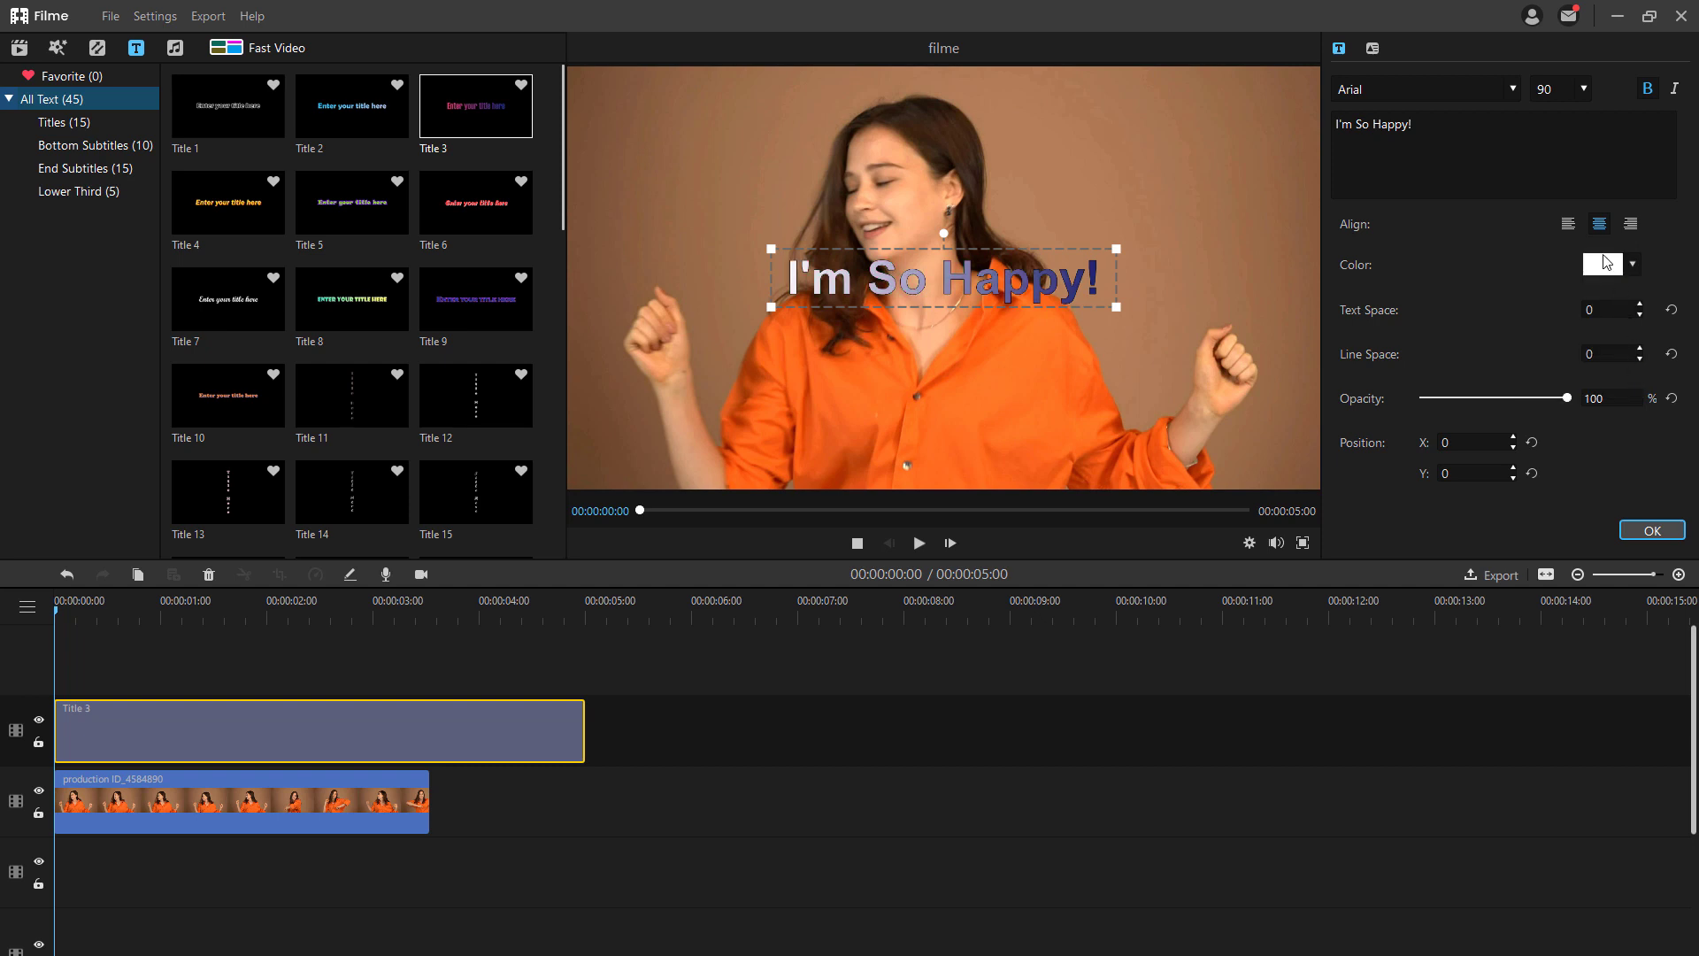
Step: Move the title down near the bottom of the frame, to Y -431
{"action": "left_click_drag", "start_coordinate": [997, 285], "coordinate": [1004, 433]}
{"action": "double_click", "coordinate": [991, 449]}
{"action": "left_click", "coordinate": [1432, 695]}
{"action": "left_click", "coordinate": [303, 705]}
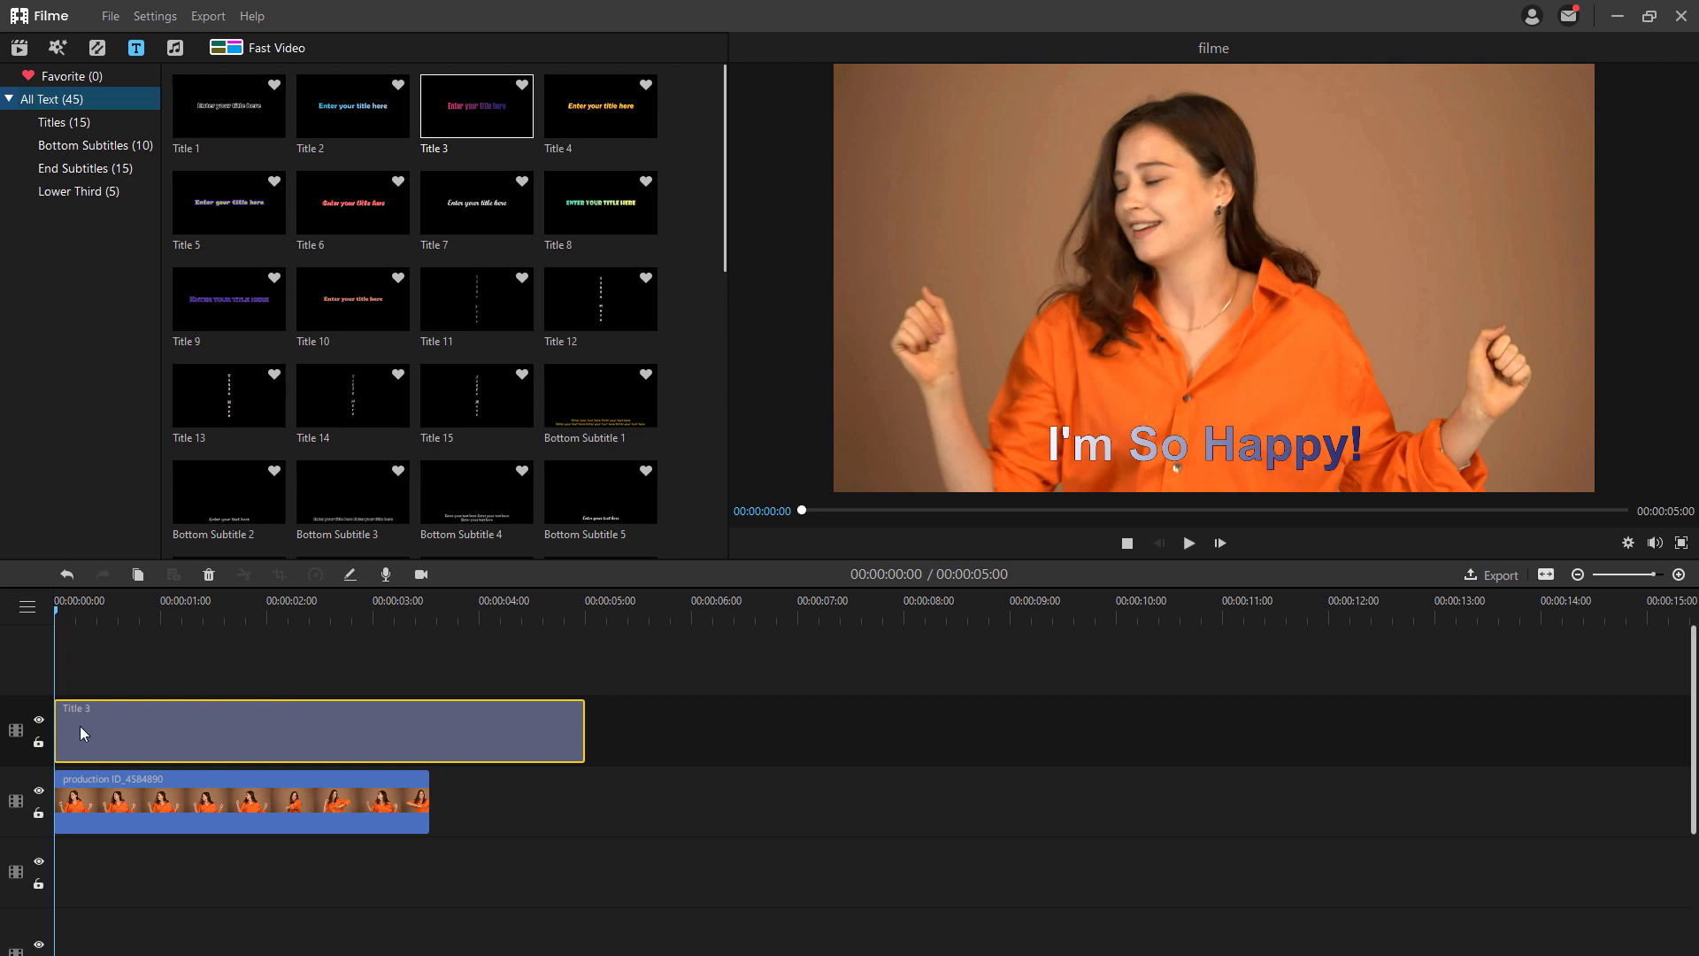
Step: Make the title start just after the beginning and end with the video at 00:00:03:16, then preview
{"action": "left_click_drag", "start_coordinate": [58, 725], "coordinate": [124, 726]}
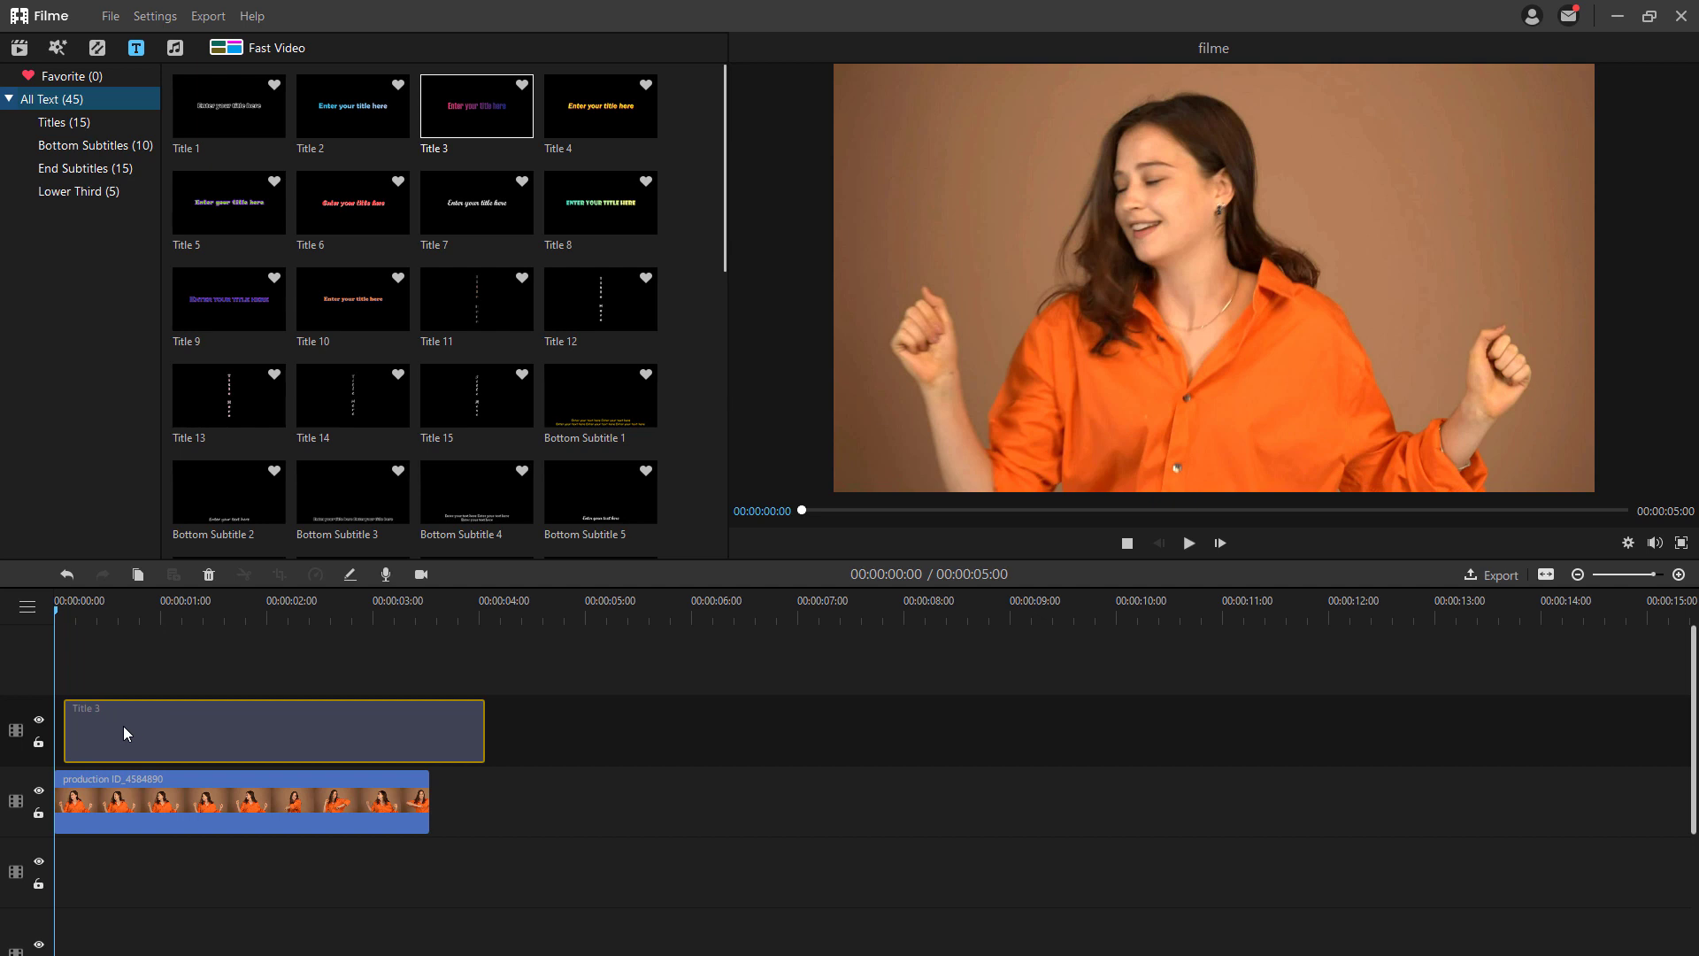
{"action": "left_click_drag", "start_coordinate": [482, 737], "coordinate": [428, 737]}
{"action": "left_click", "coordinate": [803, 512]}
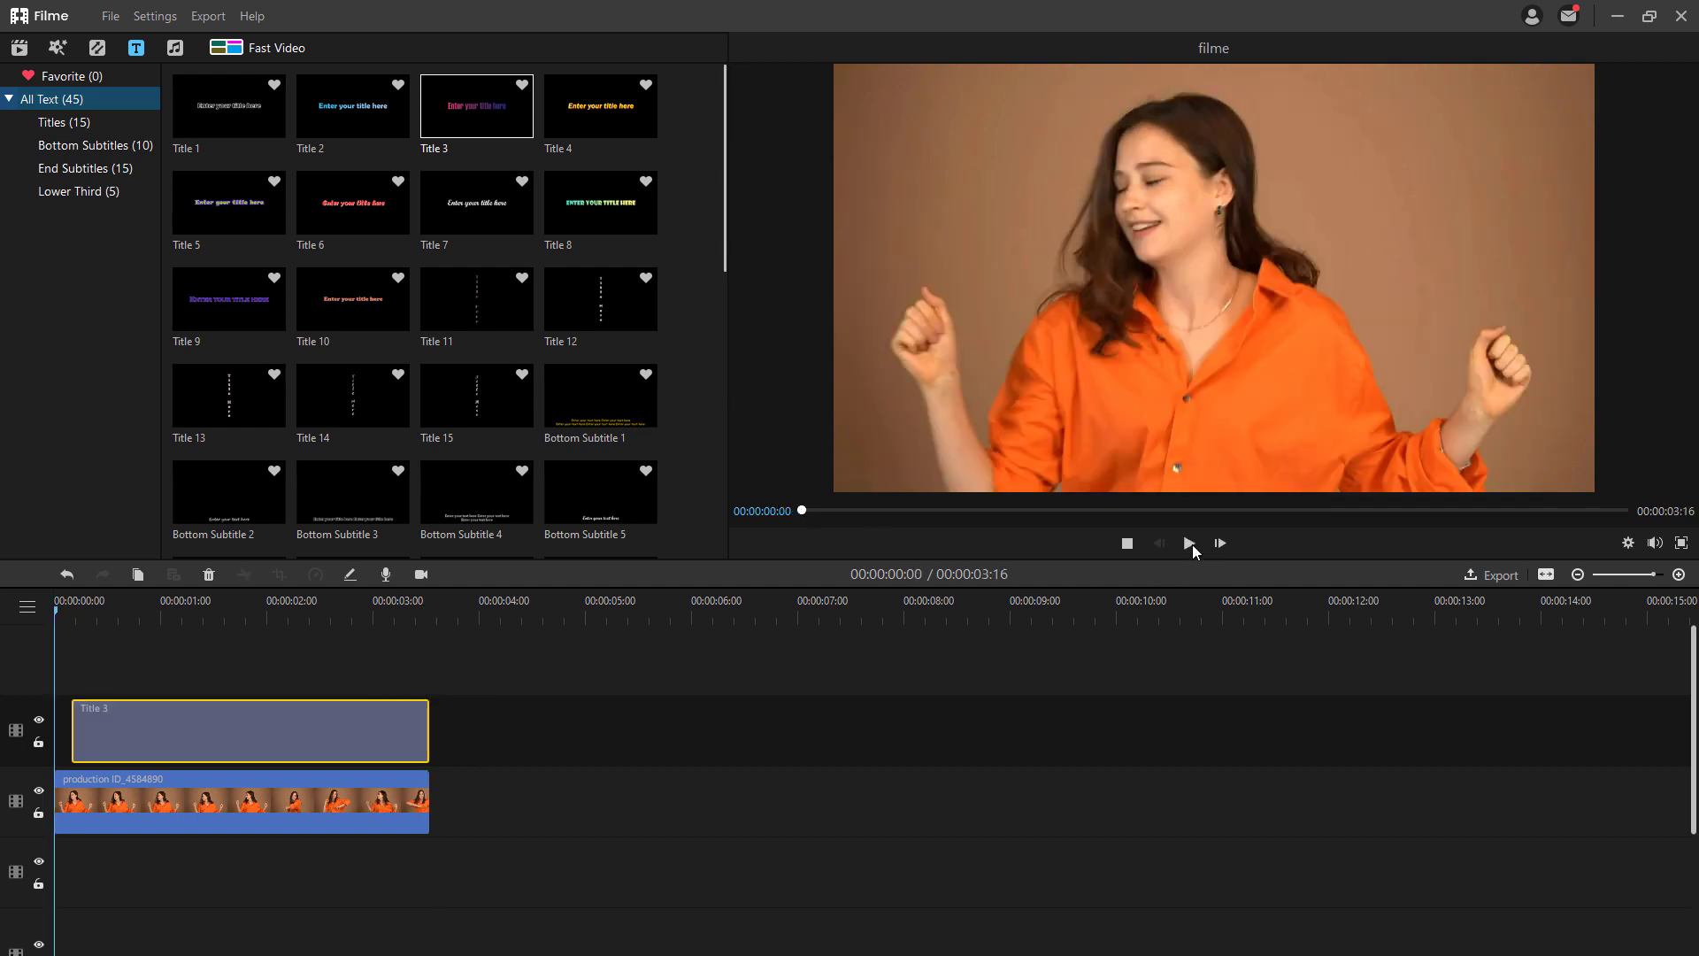
{"action": "left_click", "coordinate": [1189, 542]}
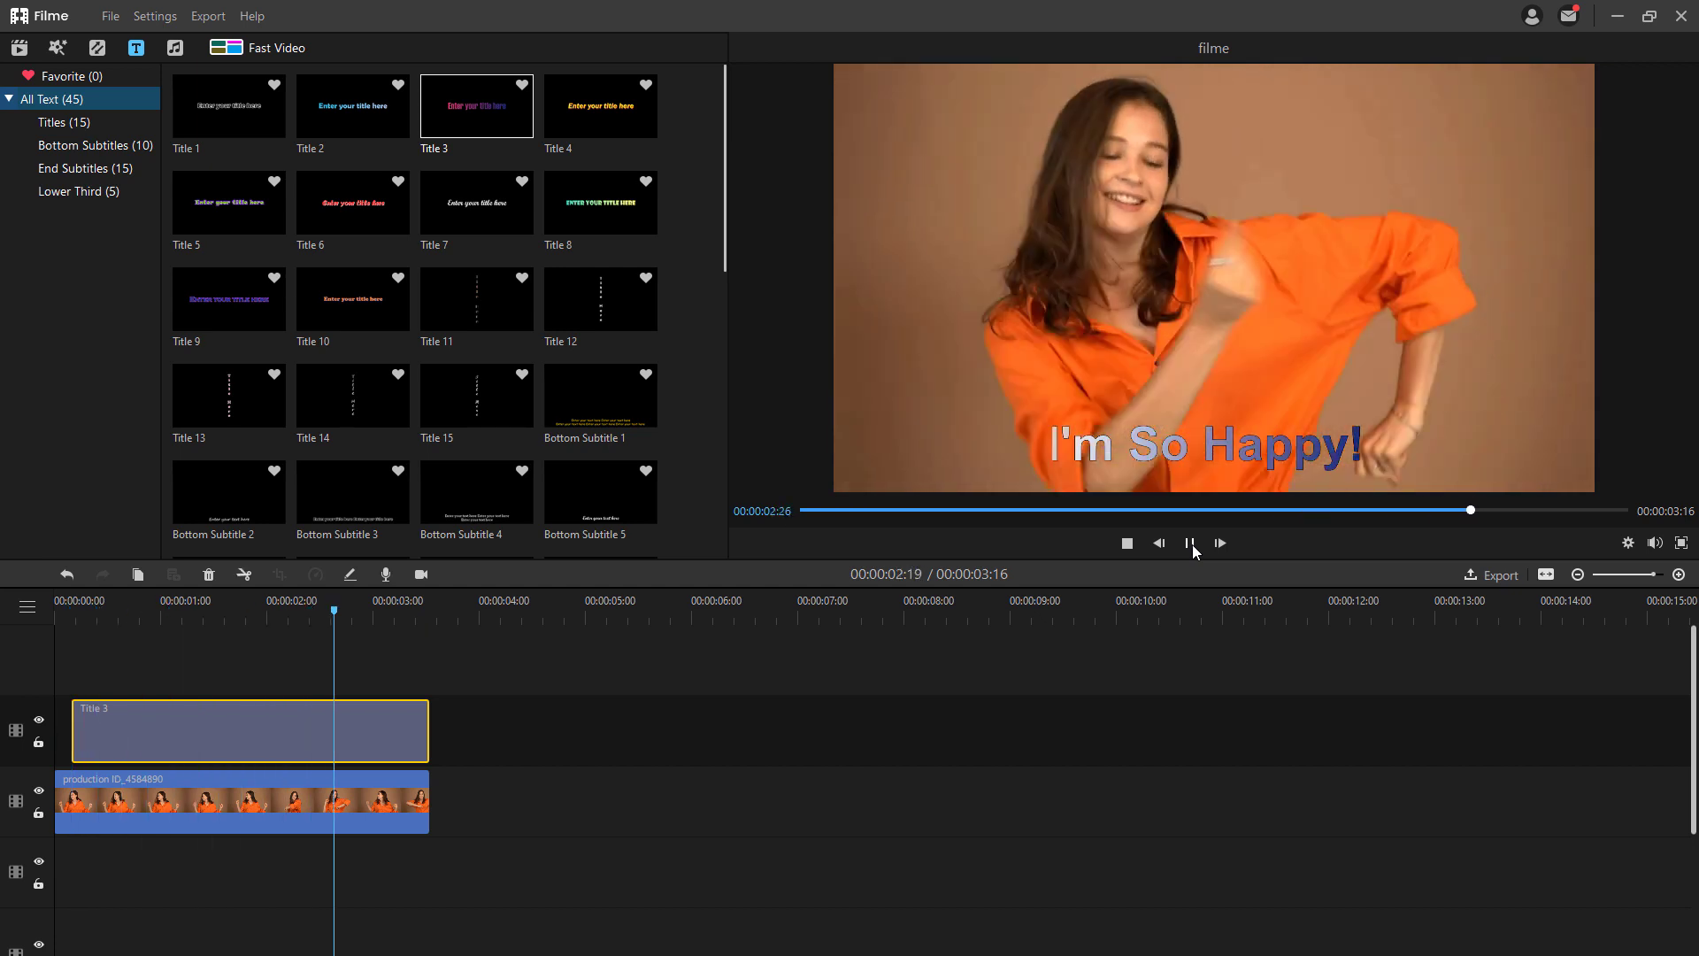
{"action": "left_click", "coordinate": [1188, 543]}
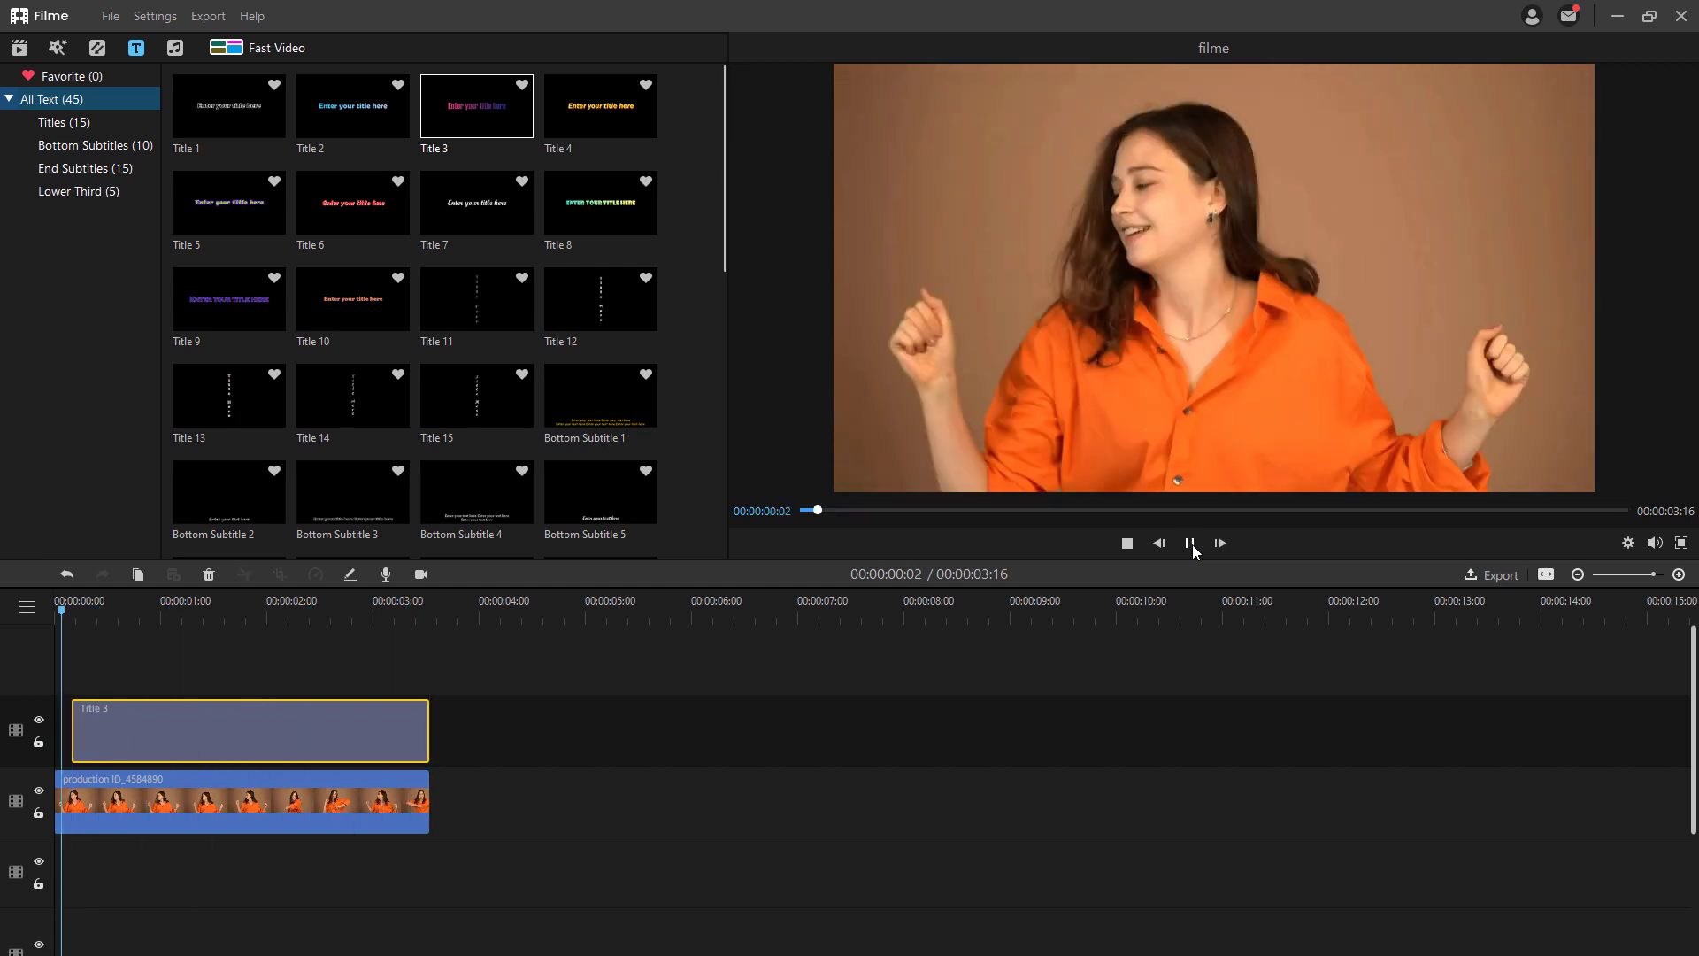
Step: Export the project as a GIF to the Desktop, producing My Video.gif
{"action": "left_click", "coordinate": [1504, 575]}
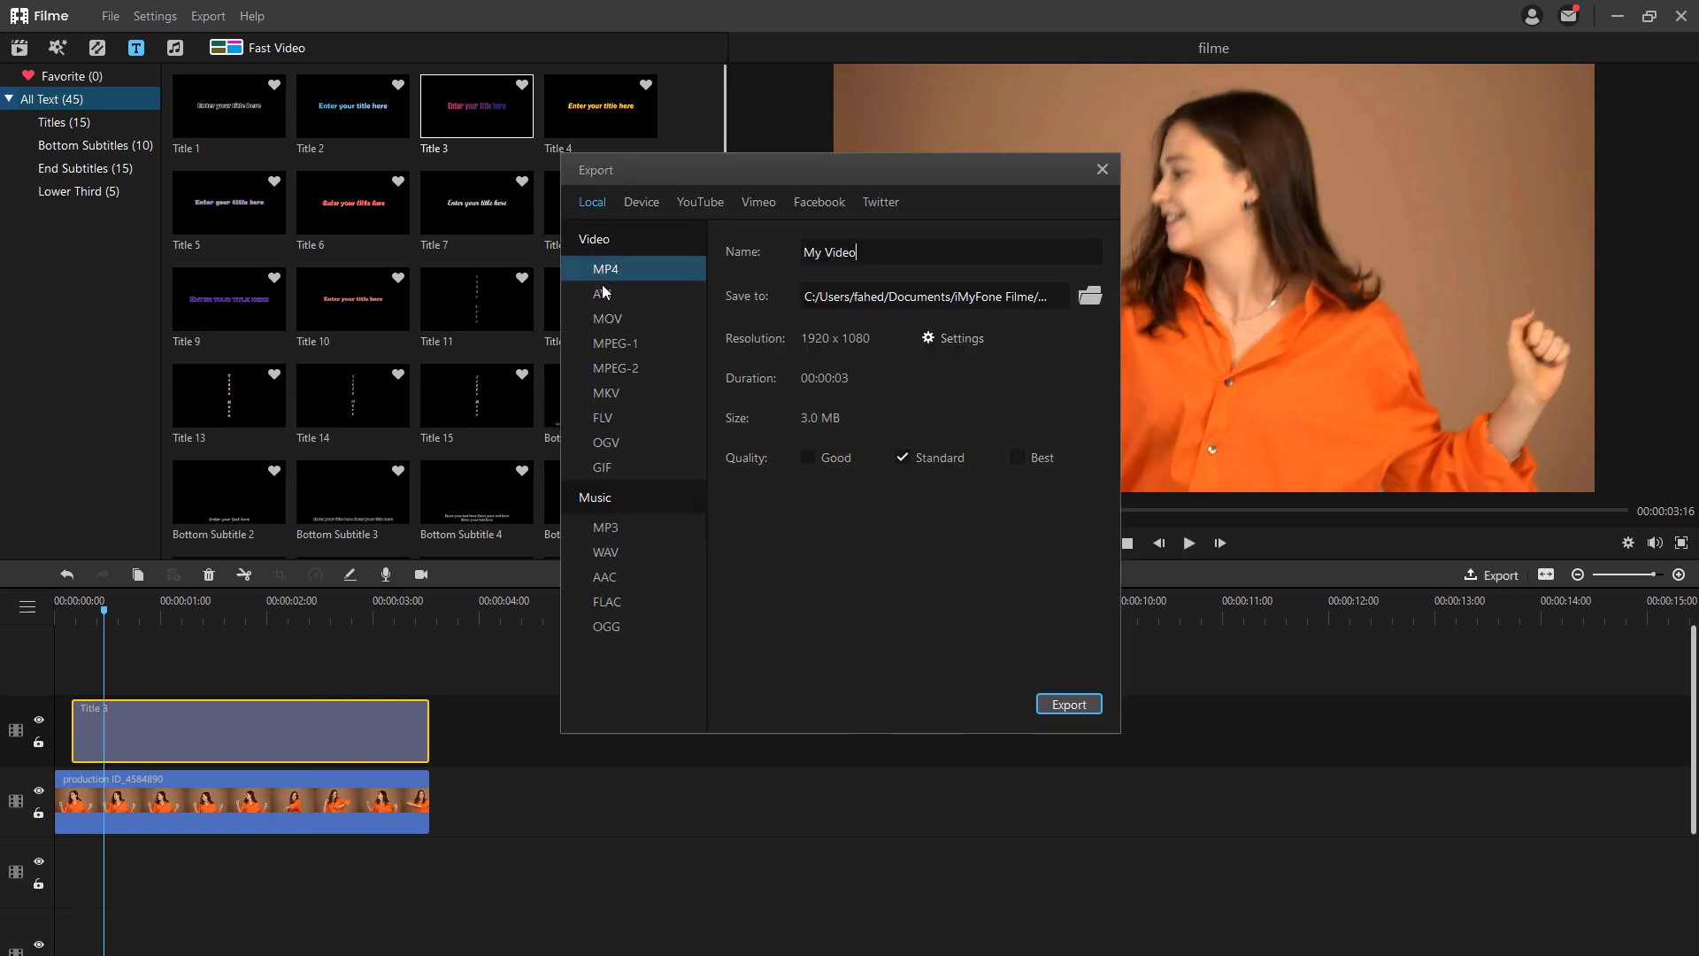
{"action": "left_click", "coordinate": [609, 468]}
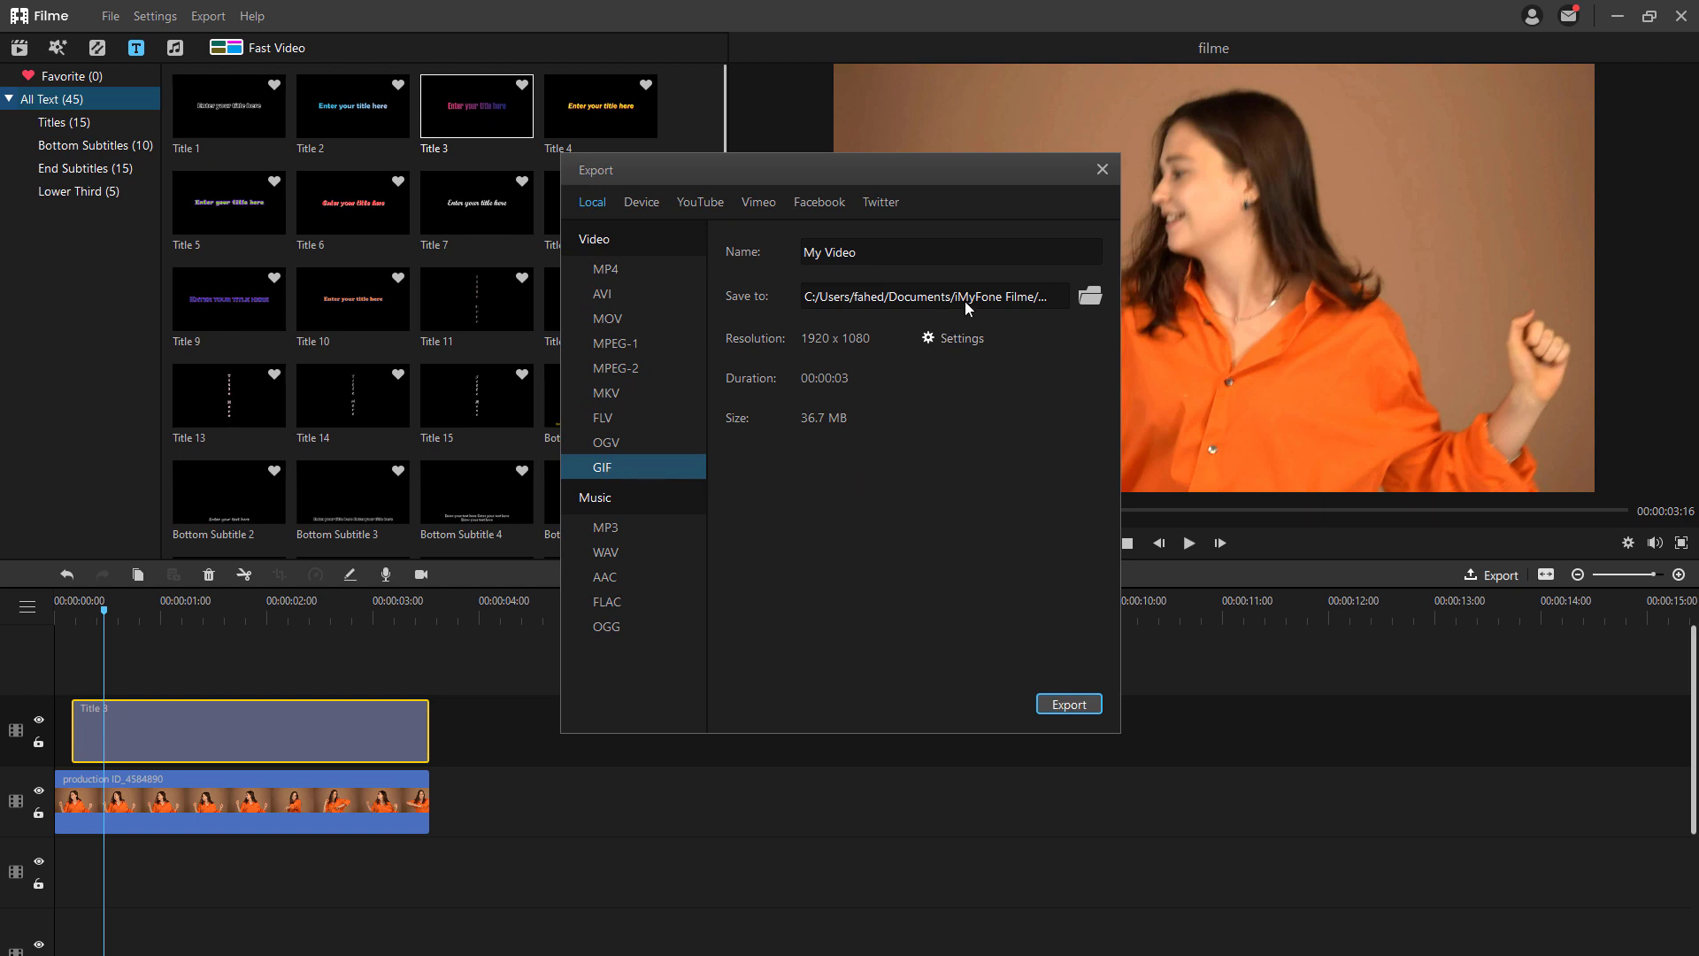
{"action": "triple_click", "coordinate": [856, 253]}
{"action": "type", "text": "1"}
{"action": "left_click", "coordinate": [1055, 704]}
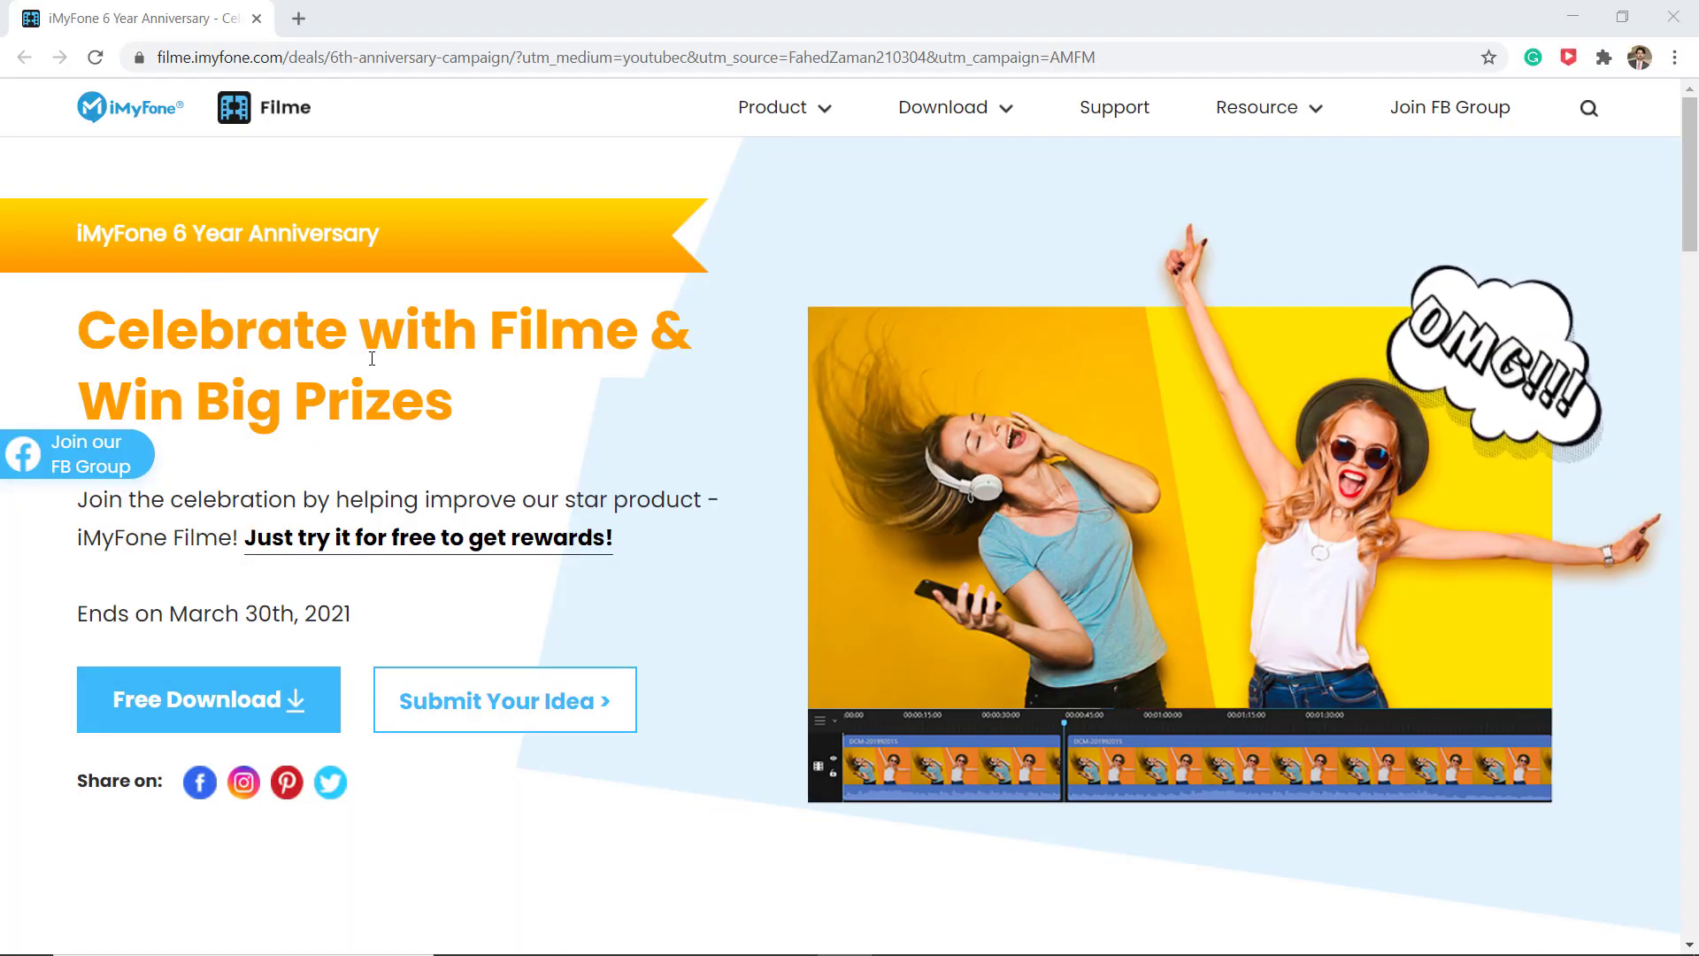
Step: Follow the 'Just try it for free to get rewards!' link to How to Join
{"action": "left_click", "coordinate": [344, 537]}
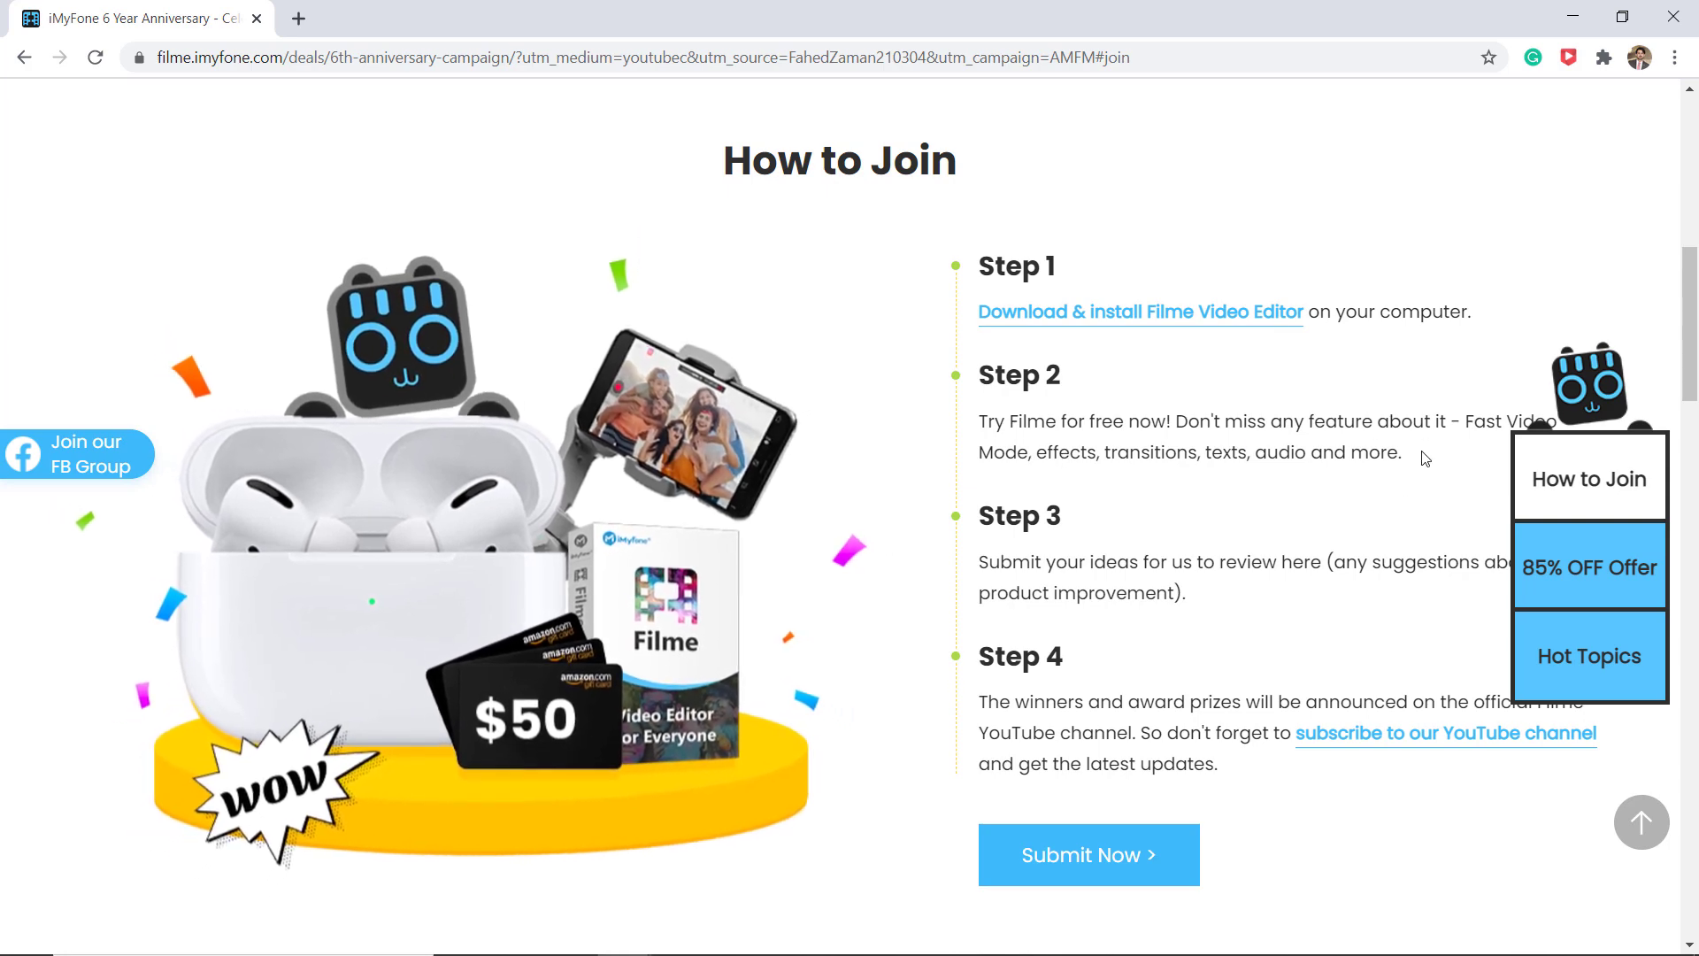
Step: Scroll past the prize cards and rules and open the Submit Now ideas form
{"action": "scroll", "coordinate": [1324, 489], "scroll_direction": "down", "scroll_amount": 3}
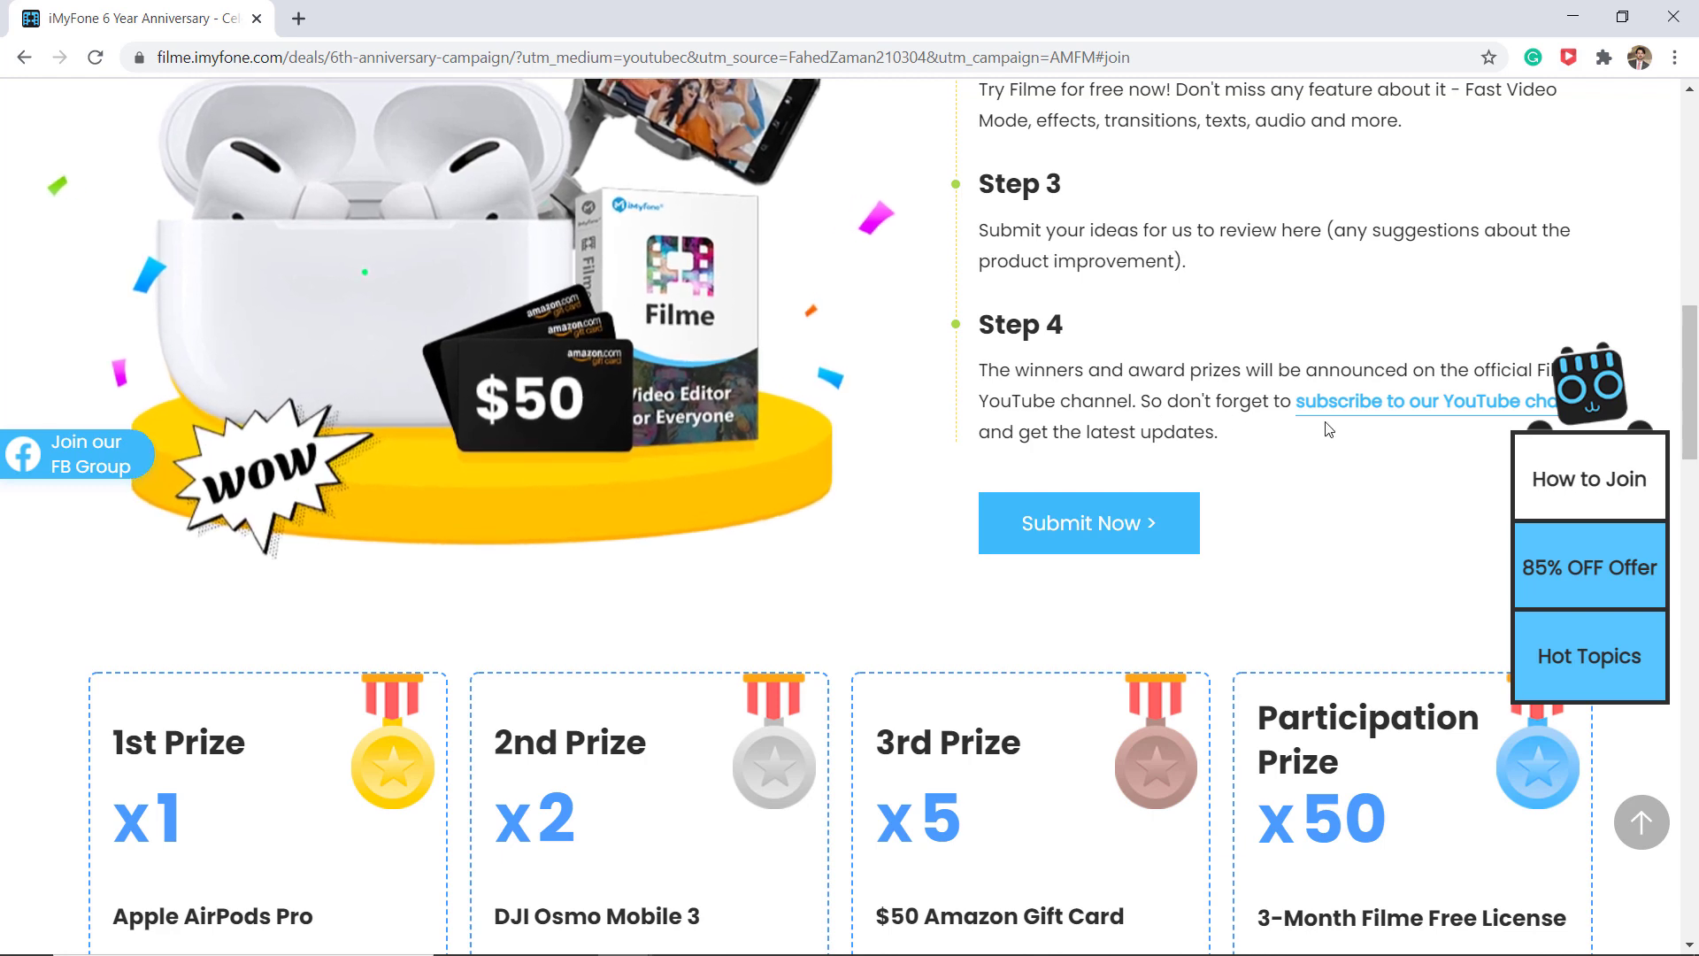
{"action": "scroll", "coordinate": [1283, 445], "scroll_direction": "down", "scroll_amount": 1}
{"action": "scroll", "coordinate": [1283, 445], "scroll_direction": "down", "scroll_amount": 2}
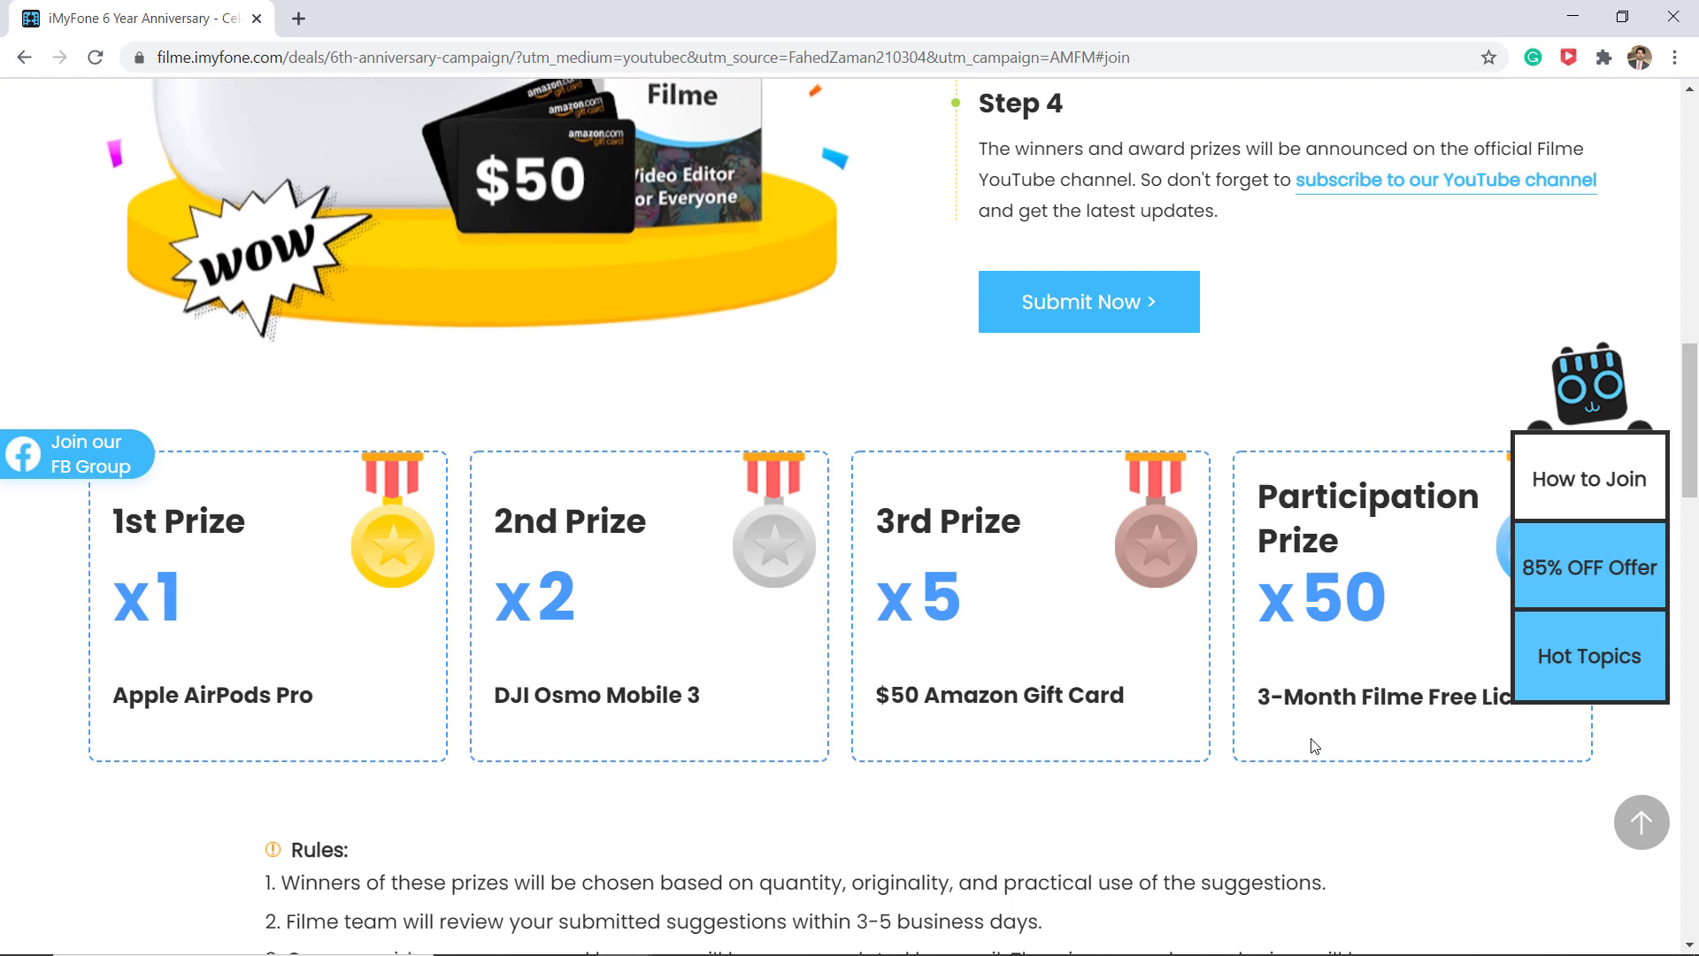
{"action": "scroll", "coordinate": [1314, 746], "scroll_direction": "down", "scroll_amount": 2}
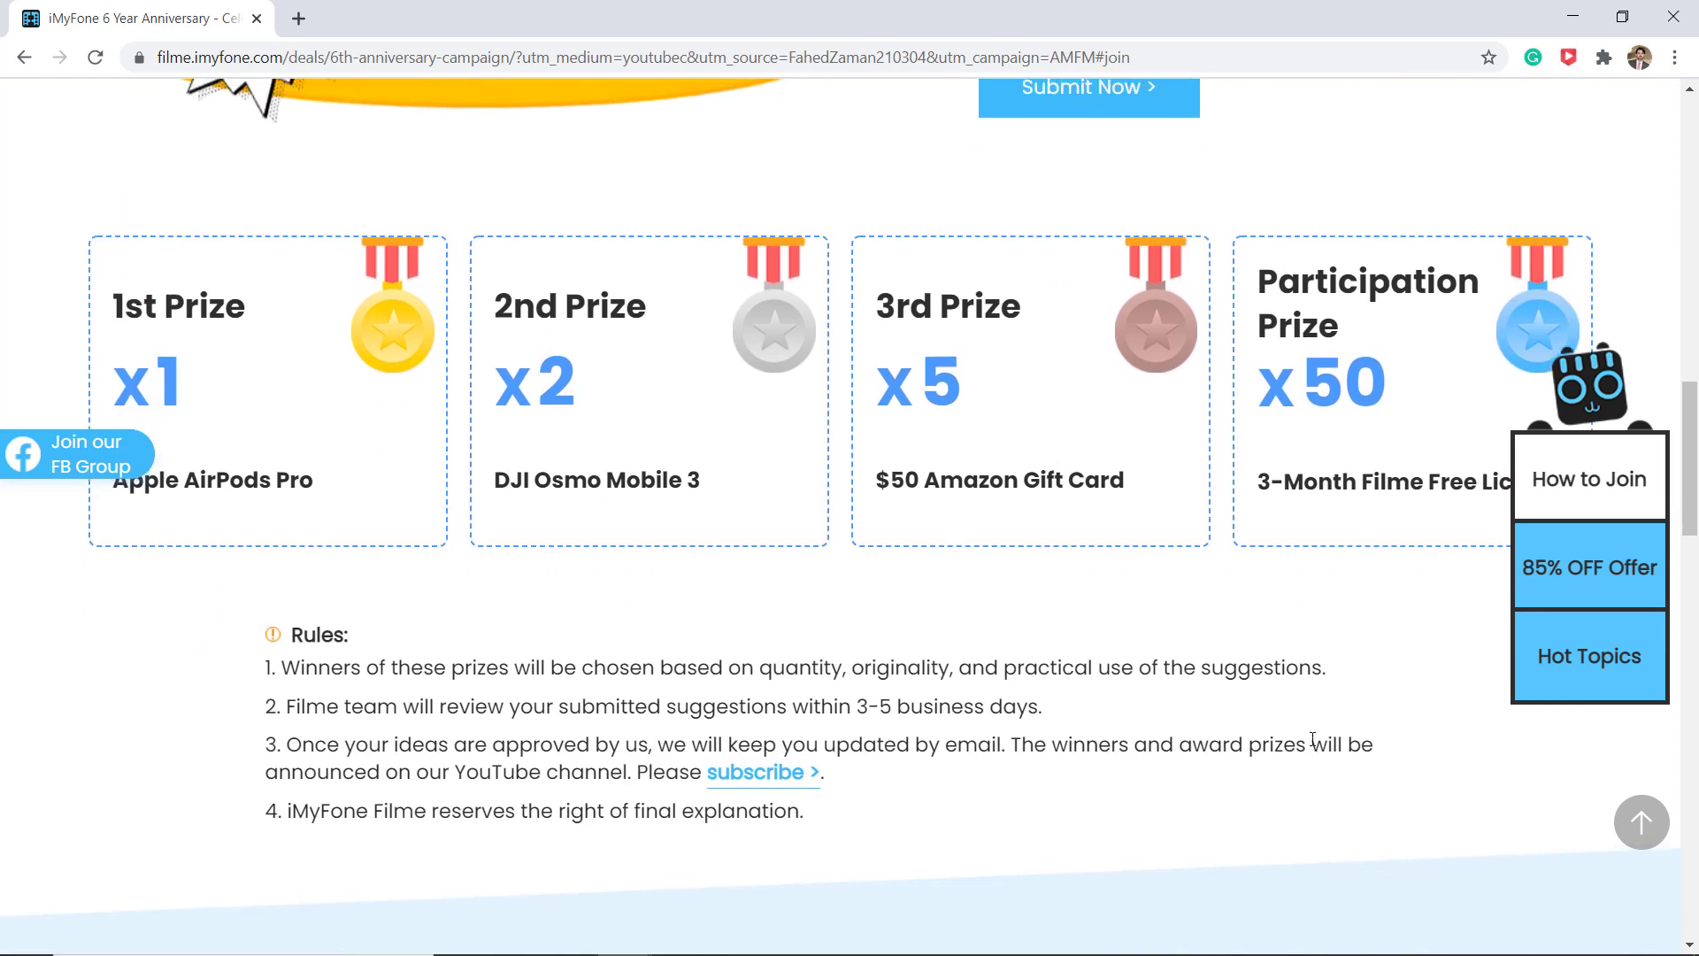
{"action": "scroll", "coordinate": [1314, 746], "scroll_direction": "up", "scroll_amount": 2}
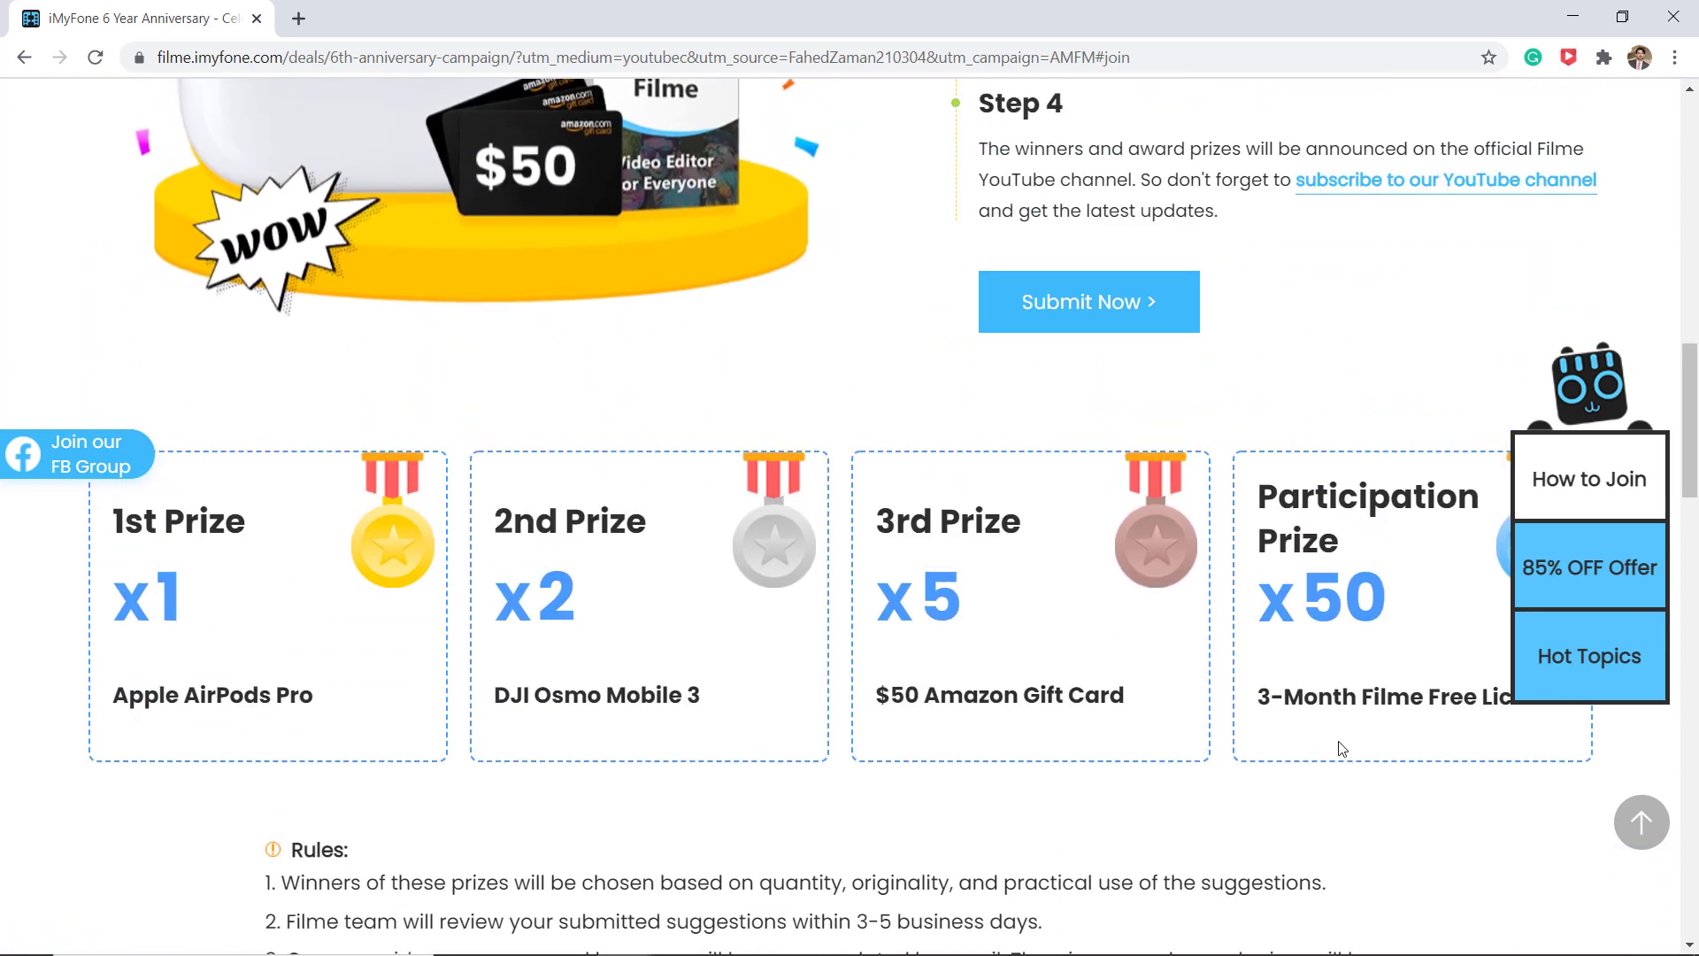
{"action": "left_click", "coordinate": [1130, 322]}
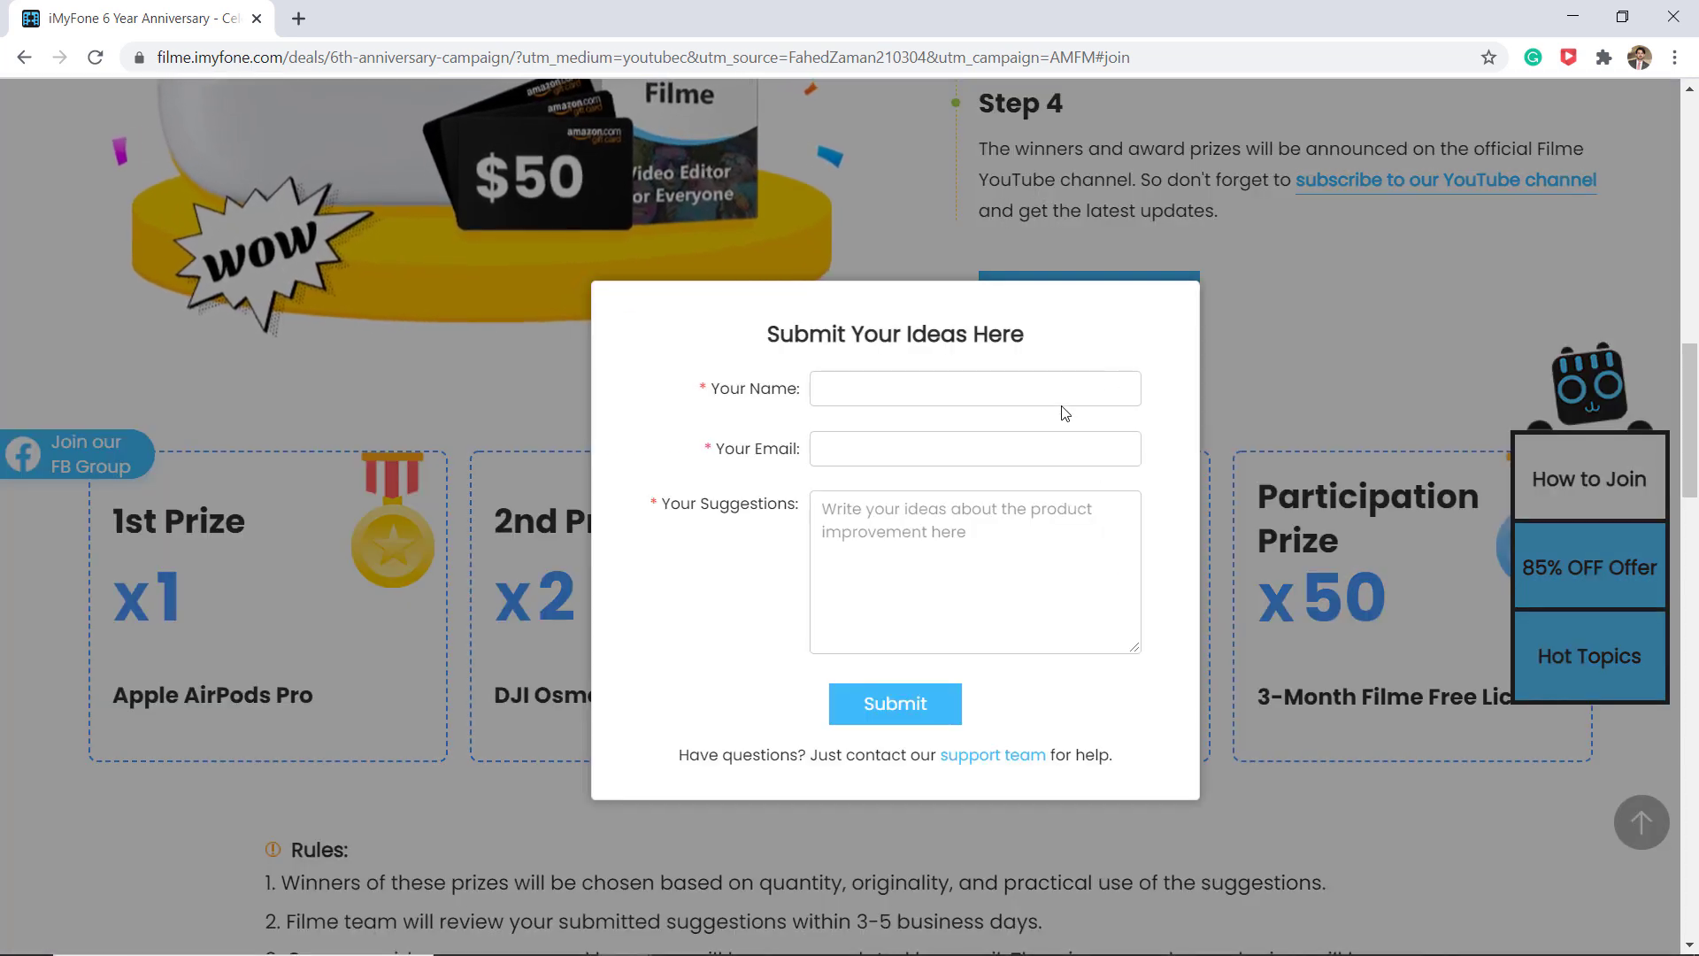